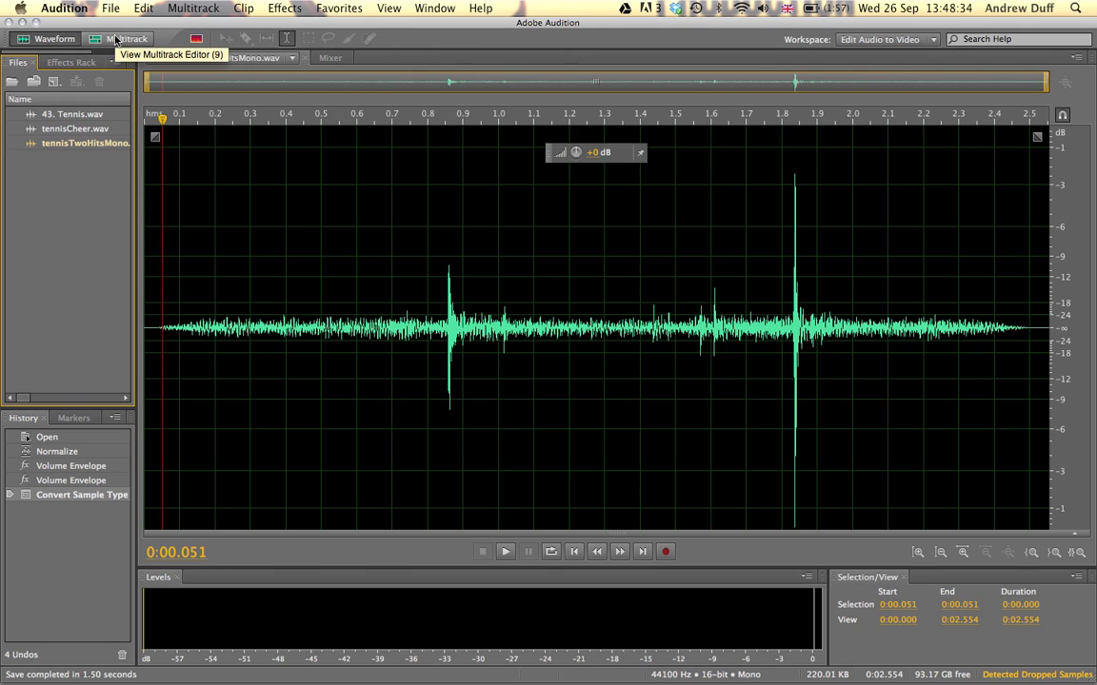
Create a multitrack session named Test001 in the Sounds folder at 44100 Hz, 16 bits, with a stereo master.
{"action": "left_click", "coordinate": [117, 42]}
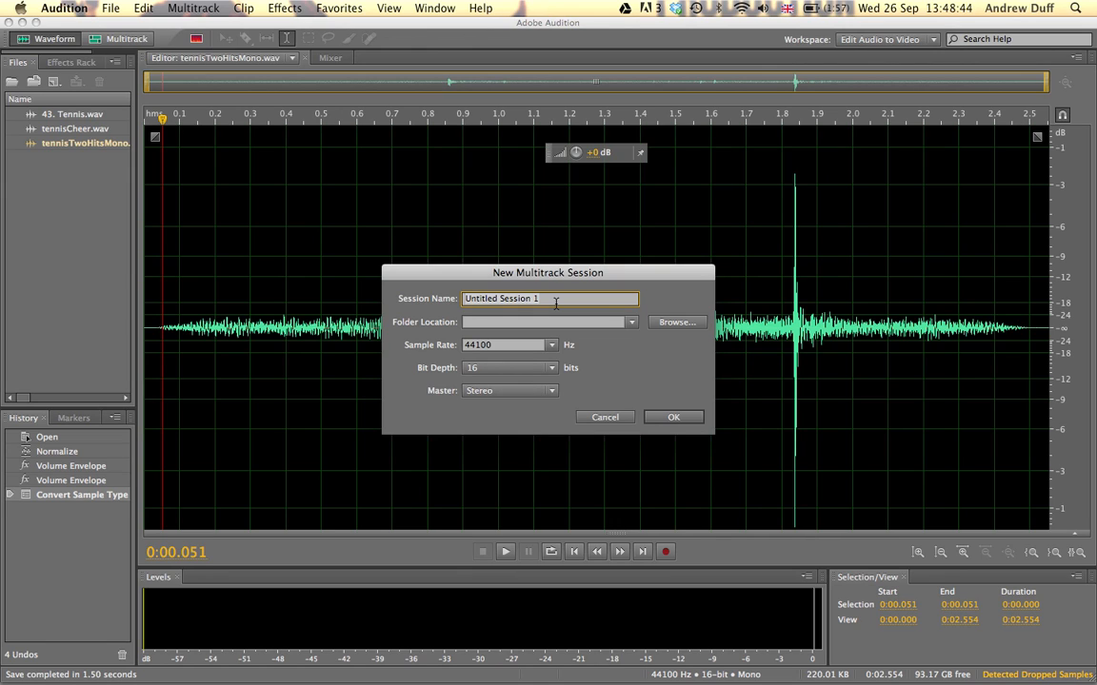
{"action": "type", "text": "Test001"}
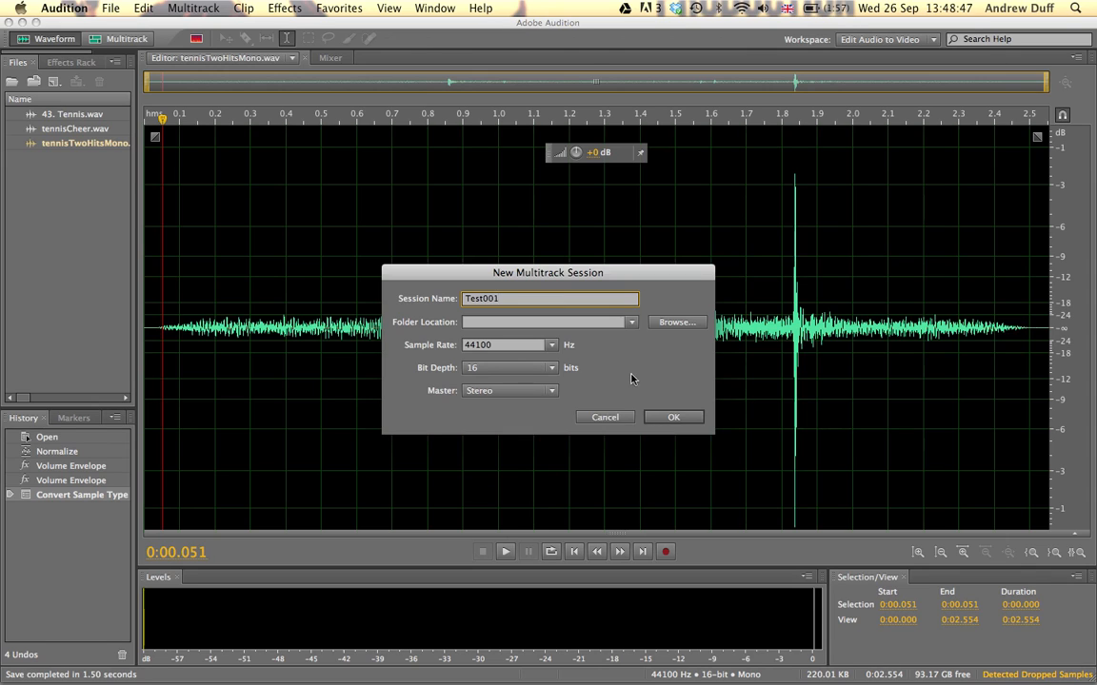
{"action": "left_click", "coordinate": [677, 322]}
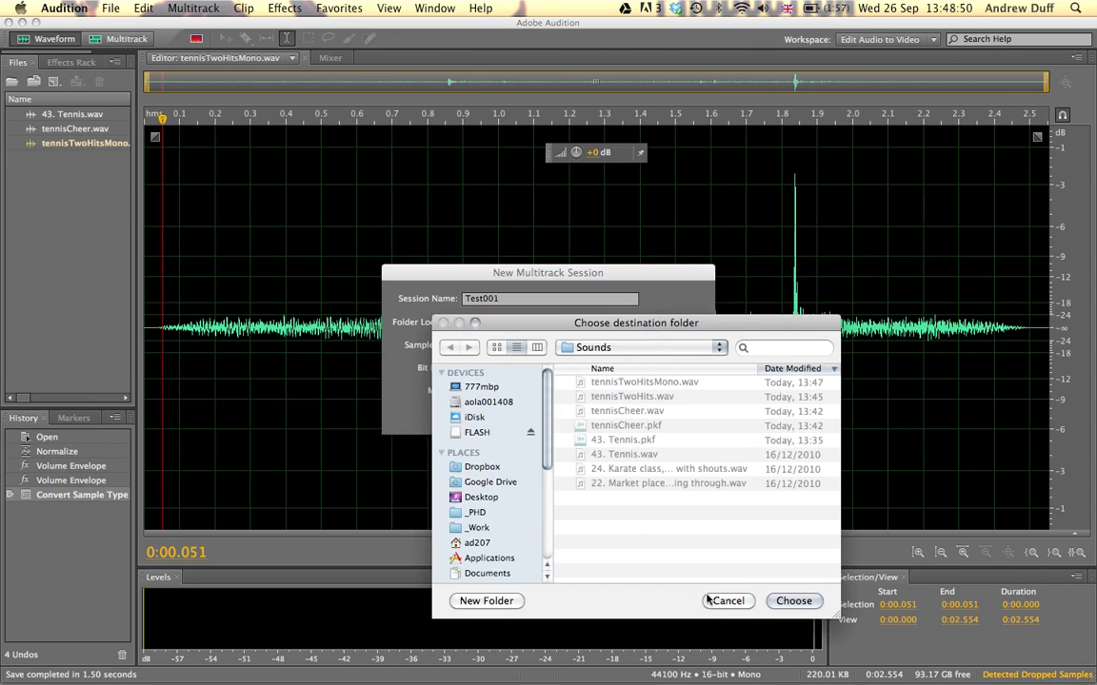
{"action": "left_click", "coordinate": [796, 602]}
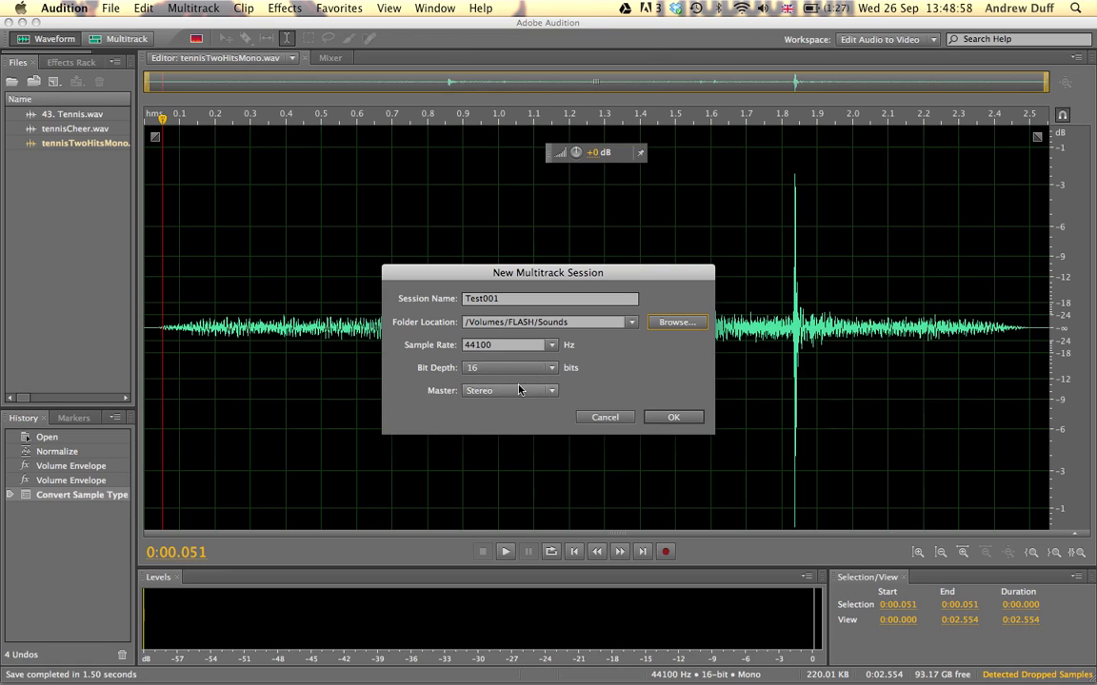
{"action": "left_click", "coordinate": [672, 417]}
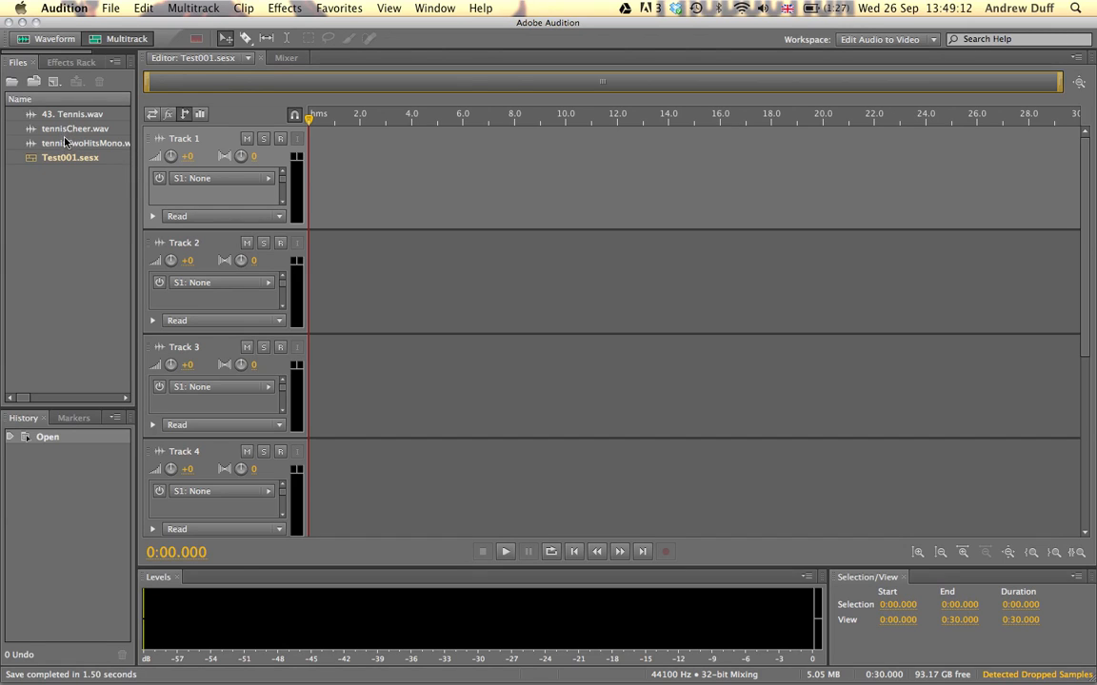
Place tennisTwoHitsMono.wav on Track 1 at the very start of the timeline.
{"action": "left_click_drag", "start_coordinate": [67, 145], "coordinate": [307, 175]}
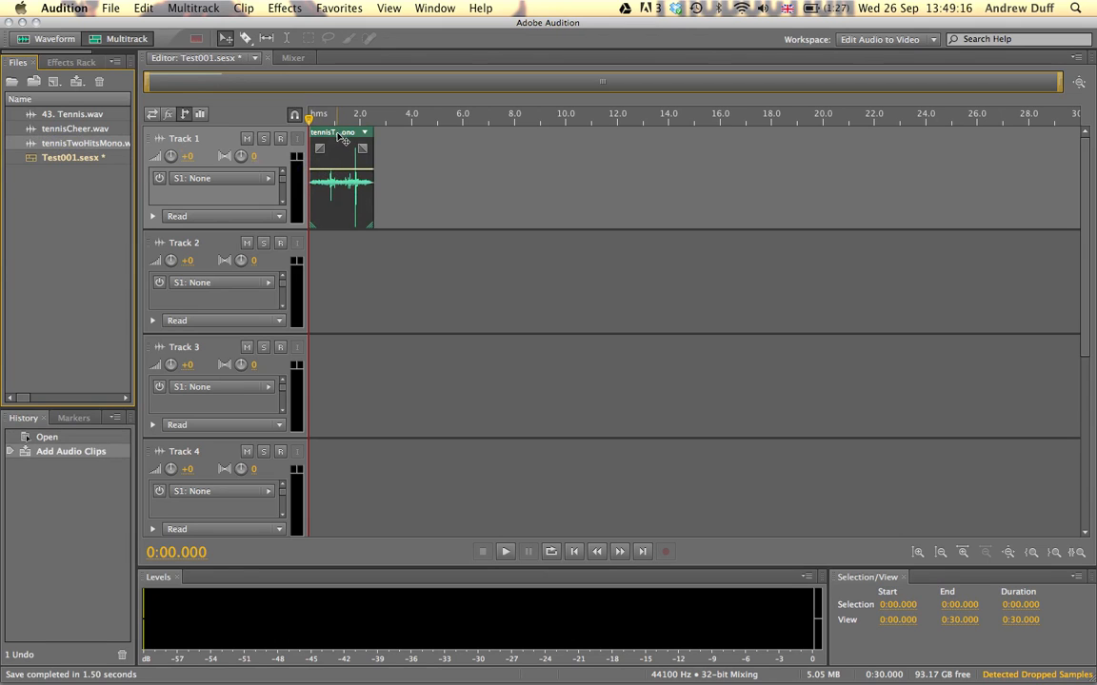
{"action": "mouse_move", "coordinate": [340, 137]}
{"action": "left_mouse_down"}
{"action": "mouse_move", "coordinate": [397, 140]}
{"action": "mouse_move", "coordinate": [323, 141]}
{"action": "left_mouse_up"}
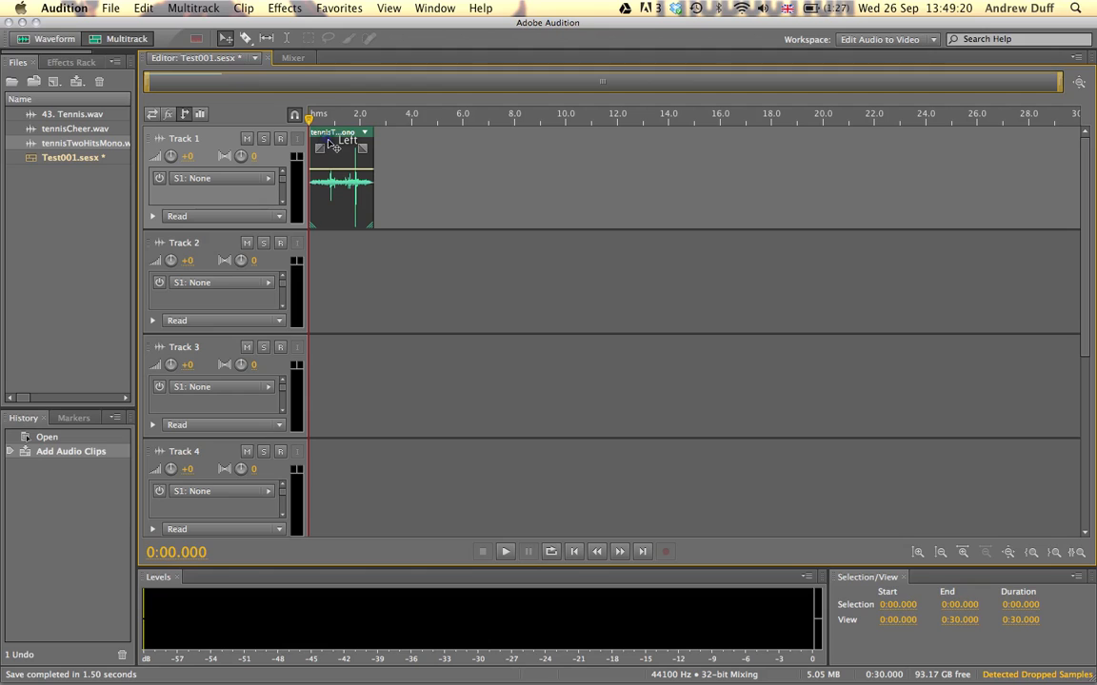
{"action": "mouse_move", "coordinate": [375, 198]}
{"action": "left_mouse_down"}
{"action": "mouse_move", "coordinate": [351, 197]}
{"action": "mouse_move", "coordinate": [384, 206]}
{"action": "left_mouse_up"}
{"action": "left_click_drag", "start_coordinate": [313, 198], "coordinate": [279, 180]}
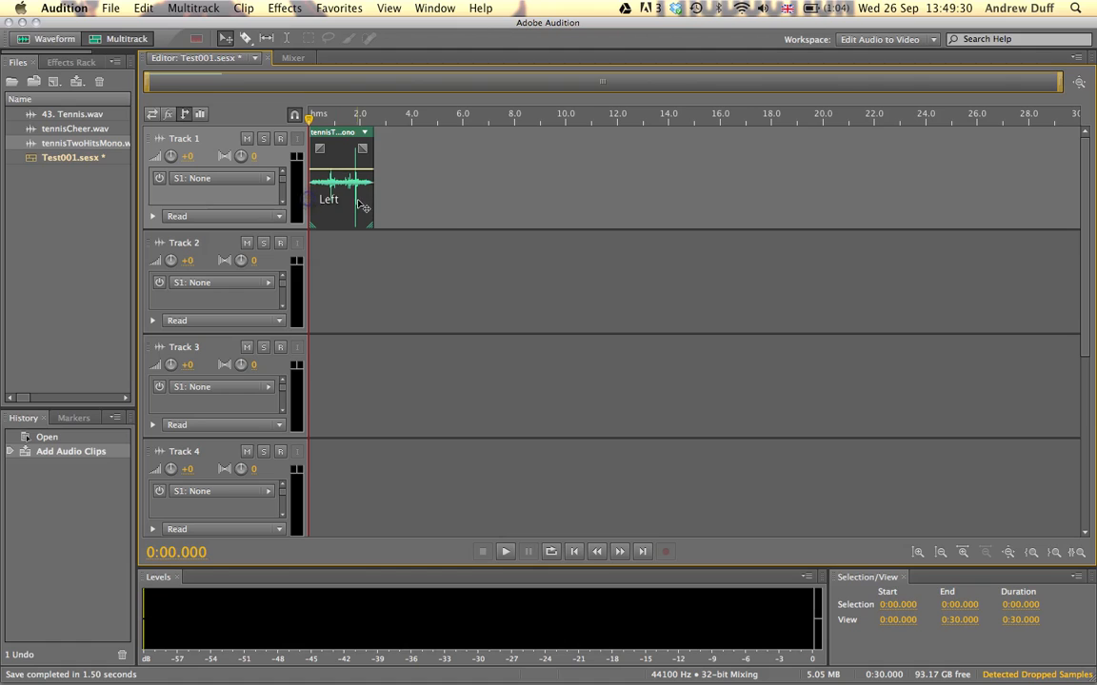
{"action": "left_click_drag", "start_coordinate": [372, 199], "coordinate": [397, 194]}
Shape Track 1's volume automation with keyframes rising from silence at the start to a peak near 1.1 s and dipping to about -1.5 dB near 2.5 s.
{"action": "left_click", "coordinate": [152, 217]}
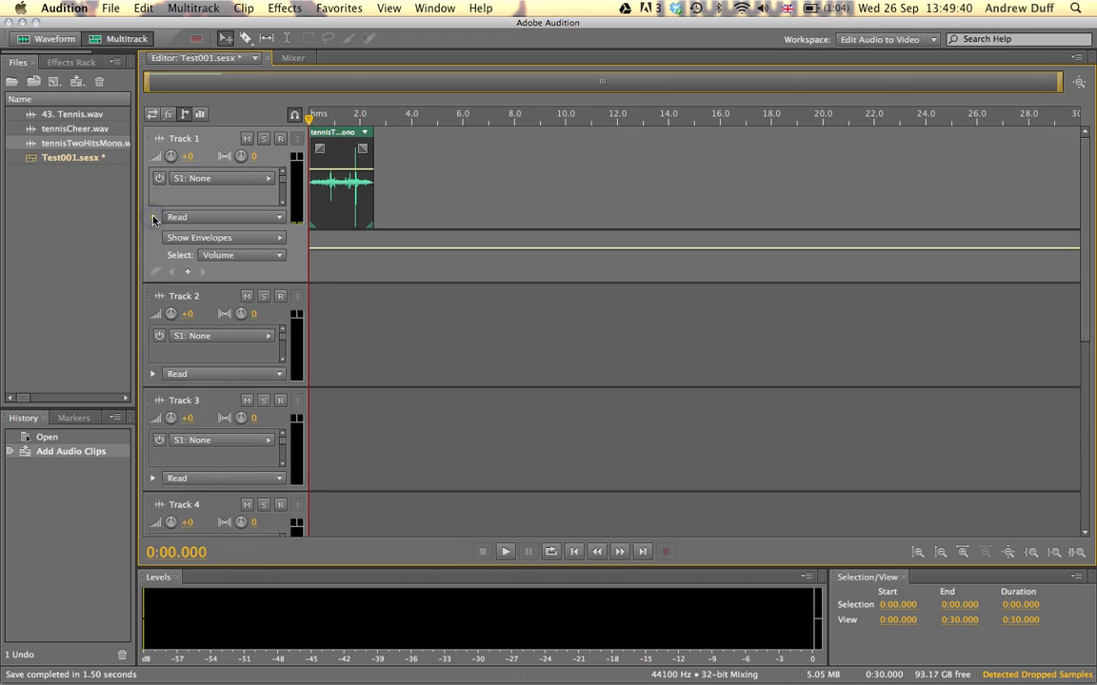
{"action": "left_click", "coordinate": [152, 217]}
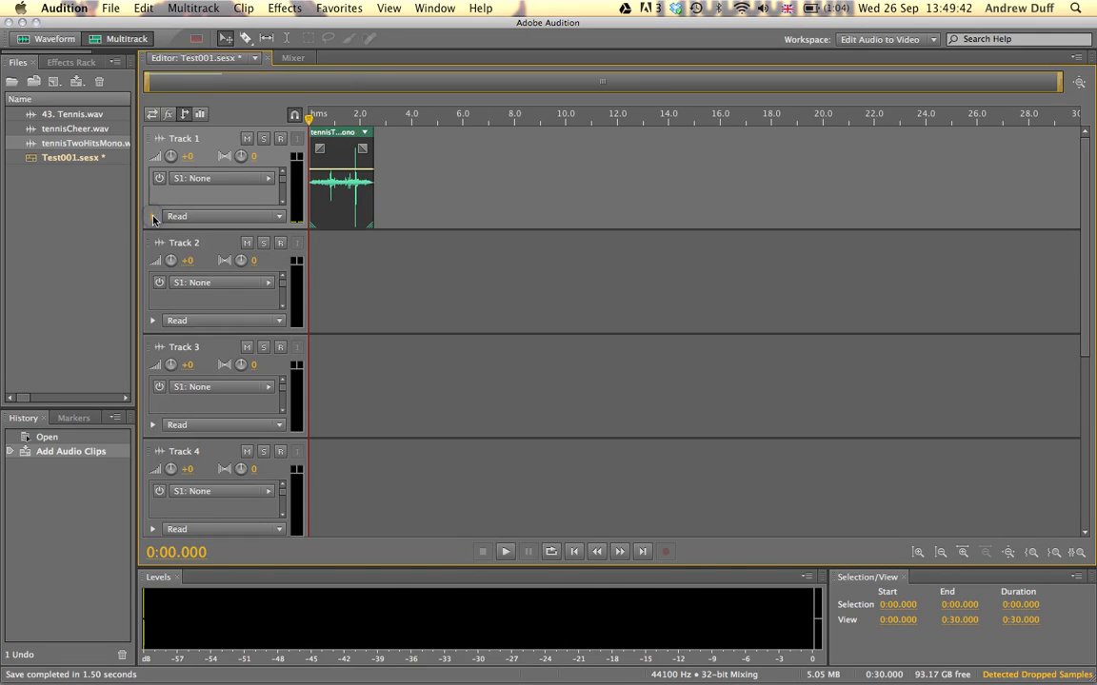
{"action": "left_click", "coordinate": [152, 217]}
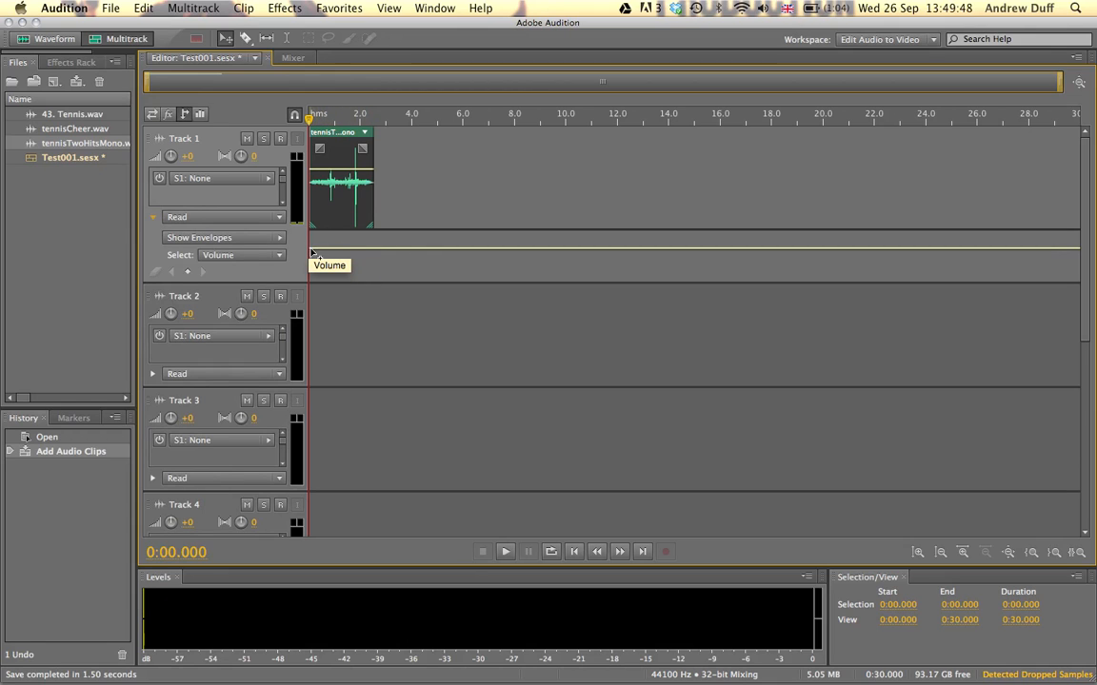
{"action": "left_click", "coordinate": [375, 249]}
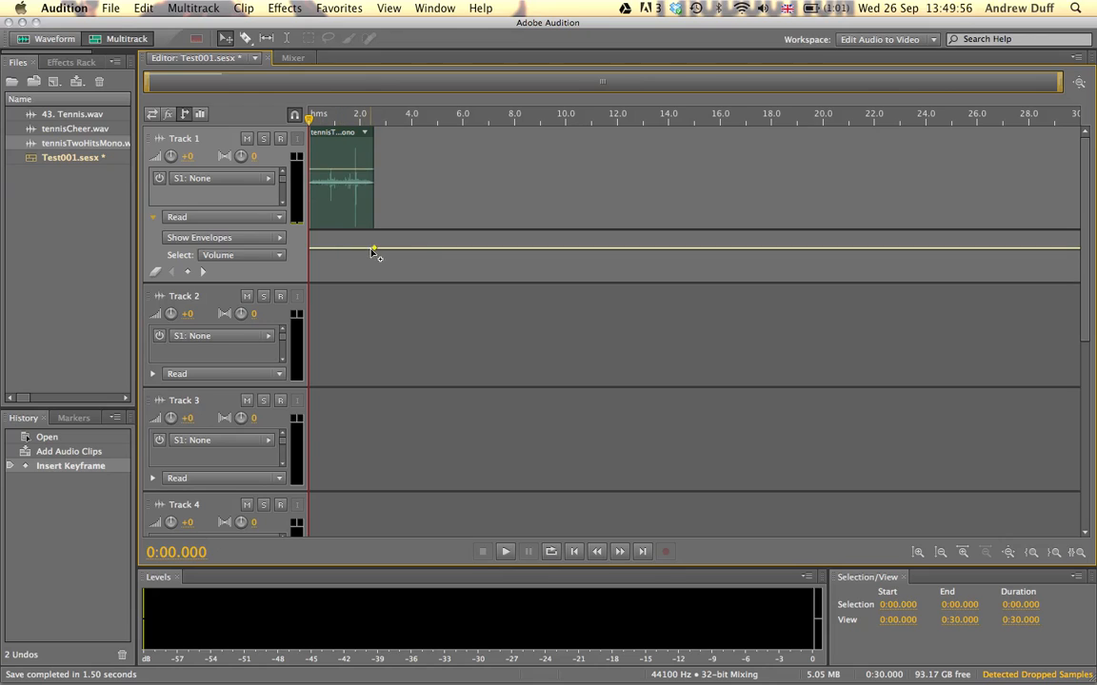
{"action": "left_click_drag", "start_coordinate": [374, 250], "coordinate": [369, 250]}
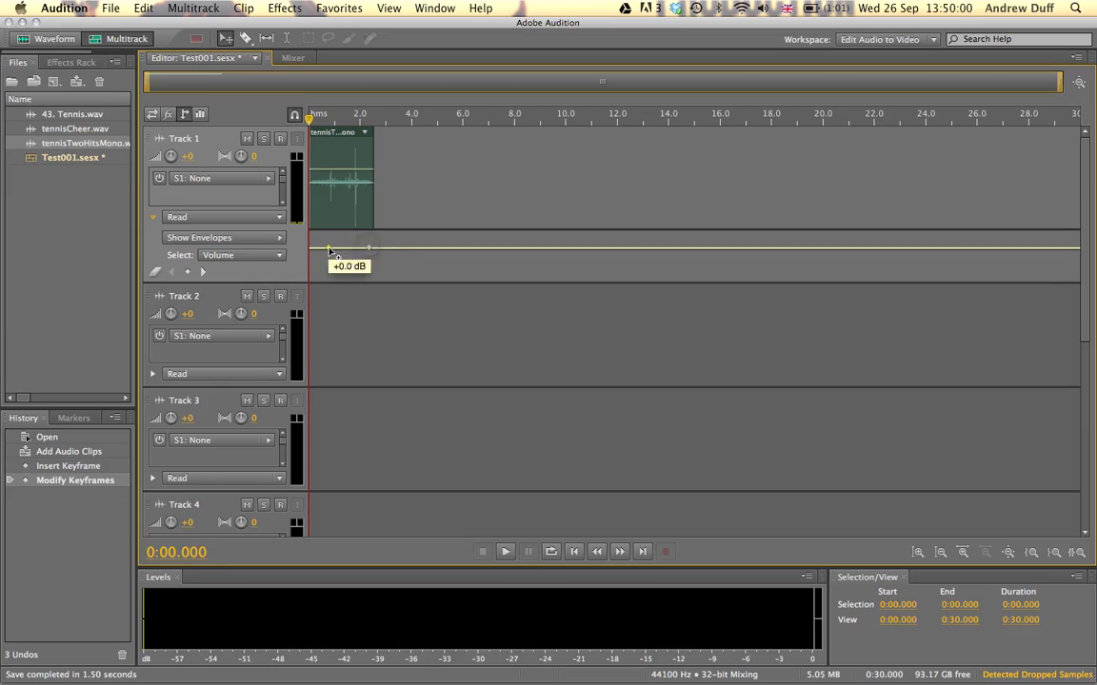
{"action": "left_click", "coordinate": [327, 250]}
{"action": "left_click_drag", "start_coordinate": [327, 250], "coordinate": [377, 254]}
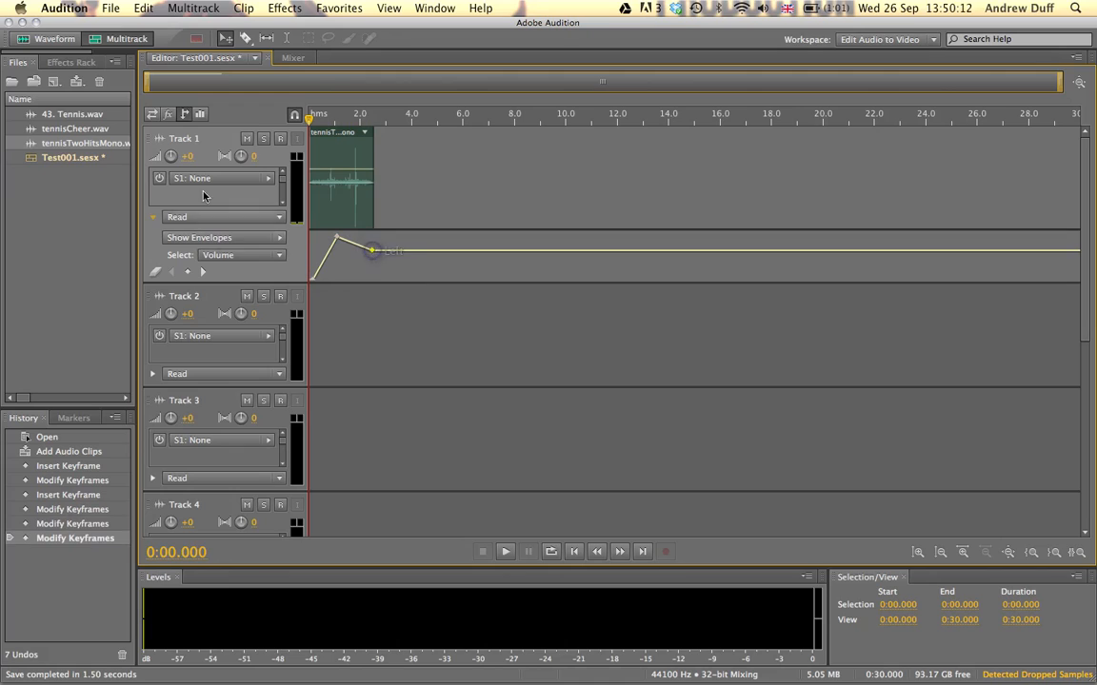
Add tennisCheer.wav to Track 2 at about 2.3 s and automate the track's volume to fade to silence between about 5.4 s and 7 s.
{"action": "left_click", "coordinate": [57, 113]}
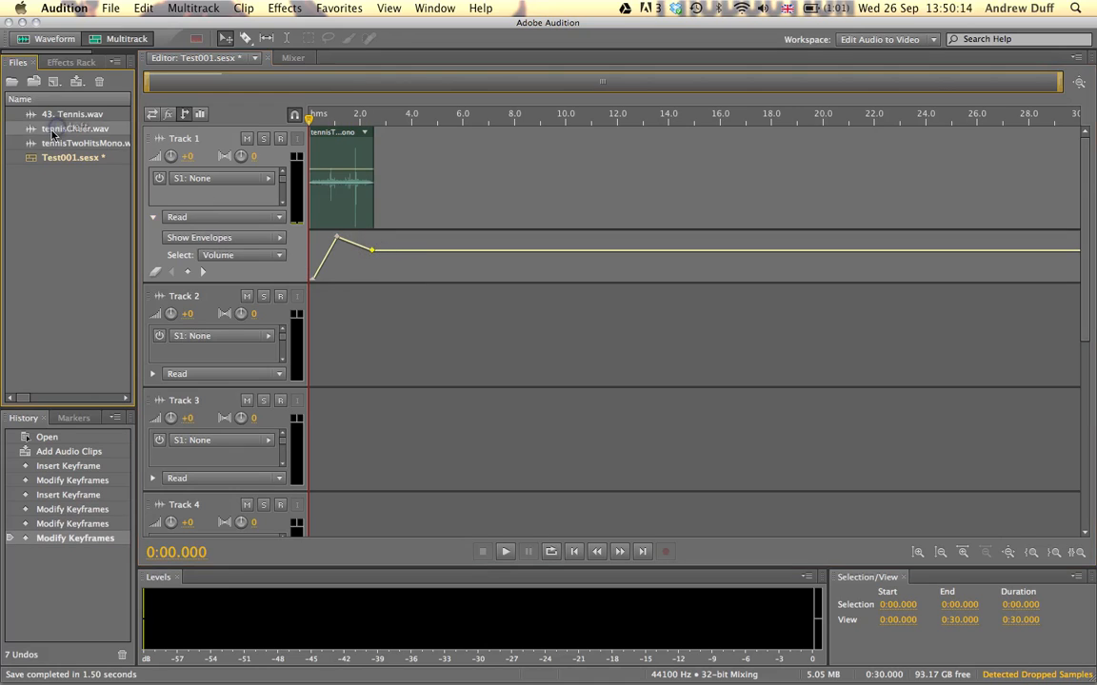
{"action": "left_click_drag", "start_coordinate": [65, 127], "coordinate": [370, 346]}
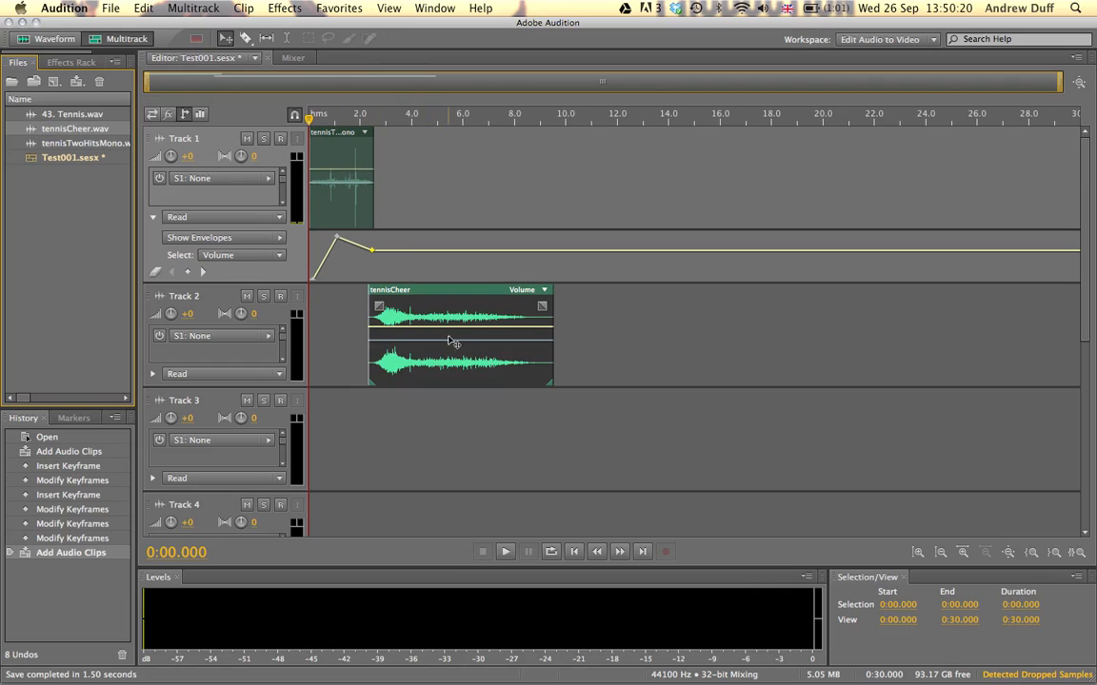
{"action": "left_click", "coordinate": [152, 374]}
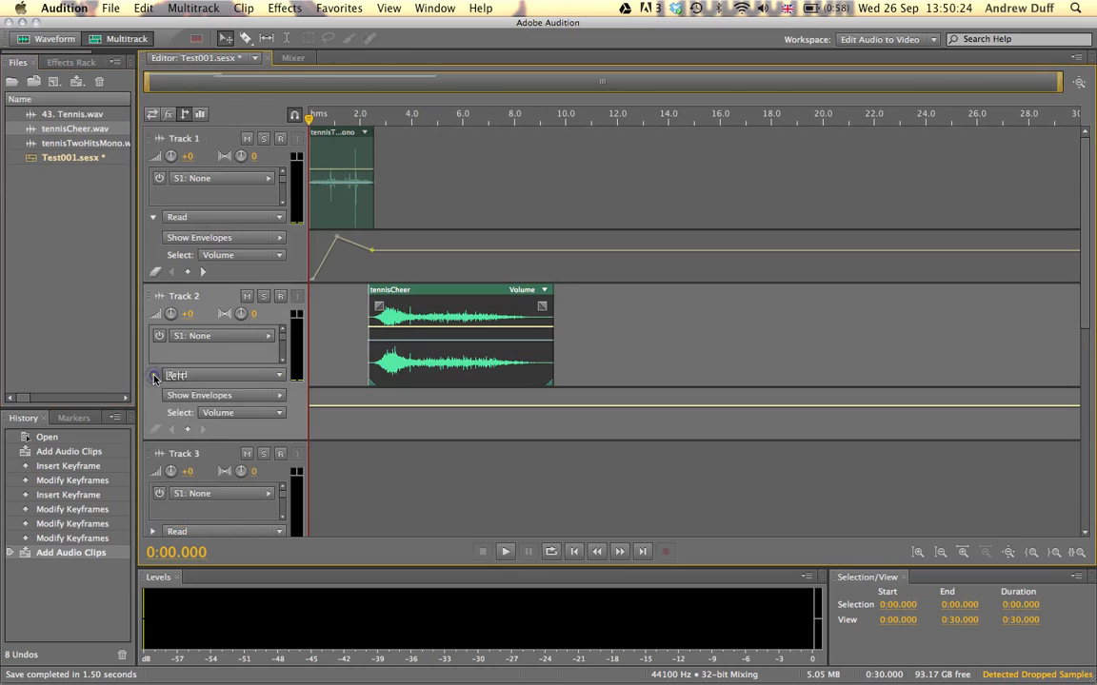
{"action": "left_click", "coordinate": [318, 406]}
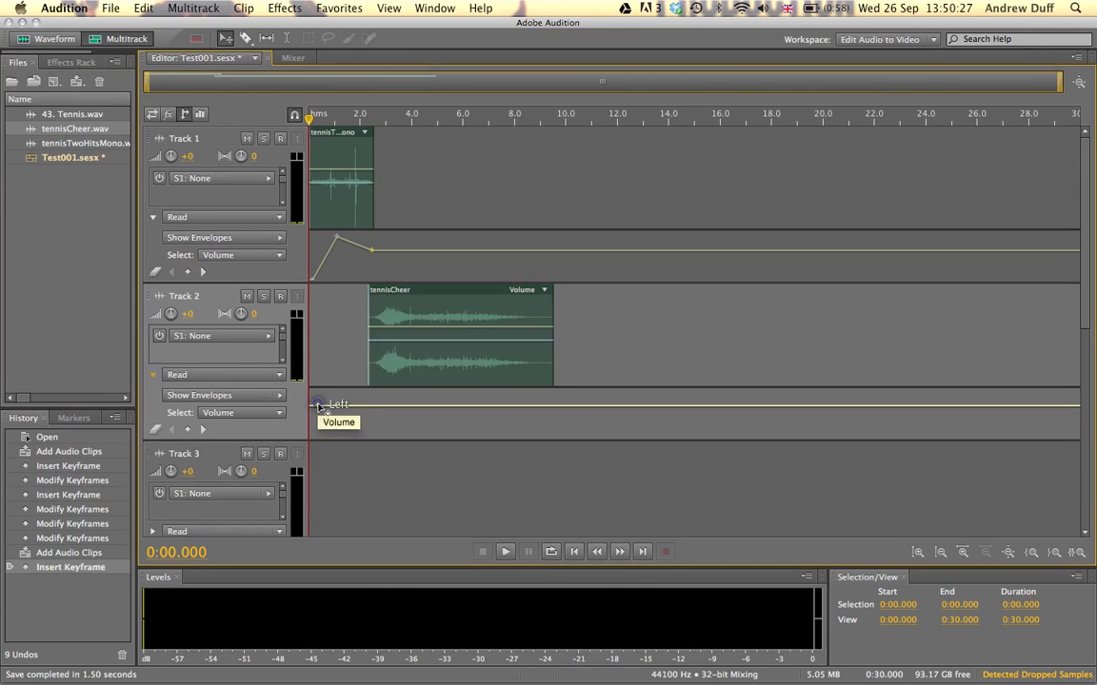
{"action": "left_click", "coordinate": [500, 406]}
{"action": "left_click_drag", "start_coordinate": [552, 412], "coordinate": [552, 437]}
{"action": "left_click_drag", "start_coordinate": [501, 408], "coordinate": [445, 407]}
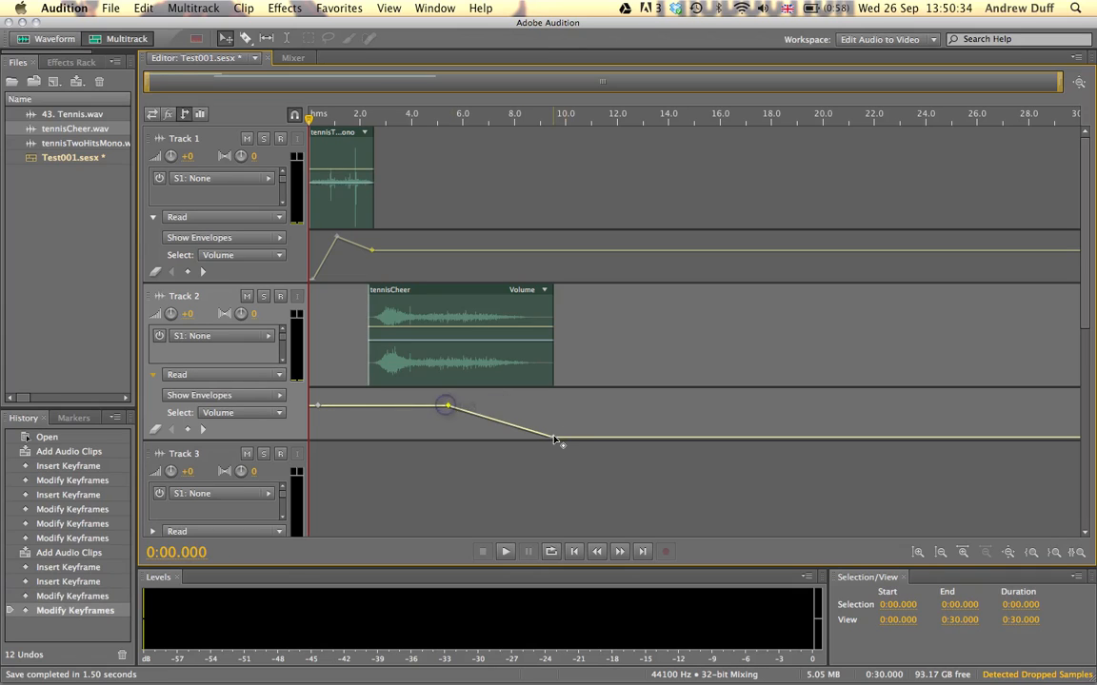
{"action": "left_click_drag", "start_coordinate": [552, 437], "coordinate": [489, 438]}
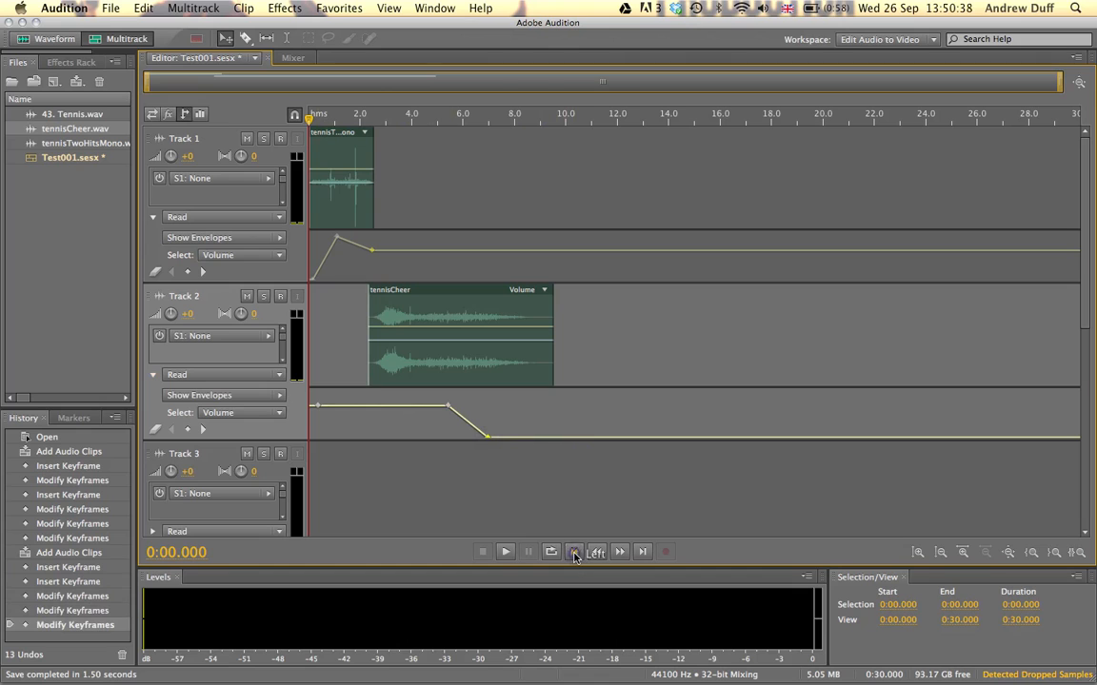
Play back the mix of both tracks and return the playhead to the start of the timeline.
{"action": "left_click", "coordinate": [505, 554]}
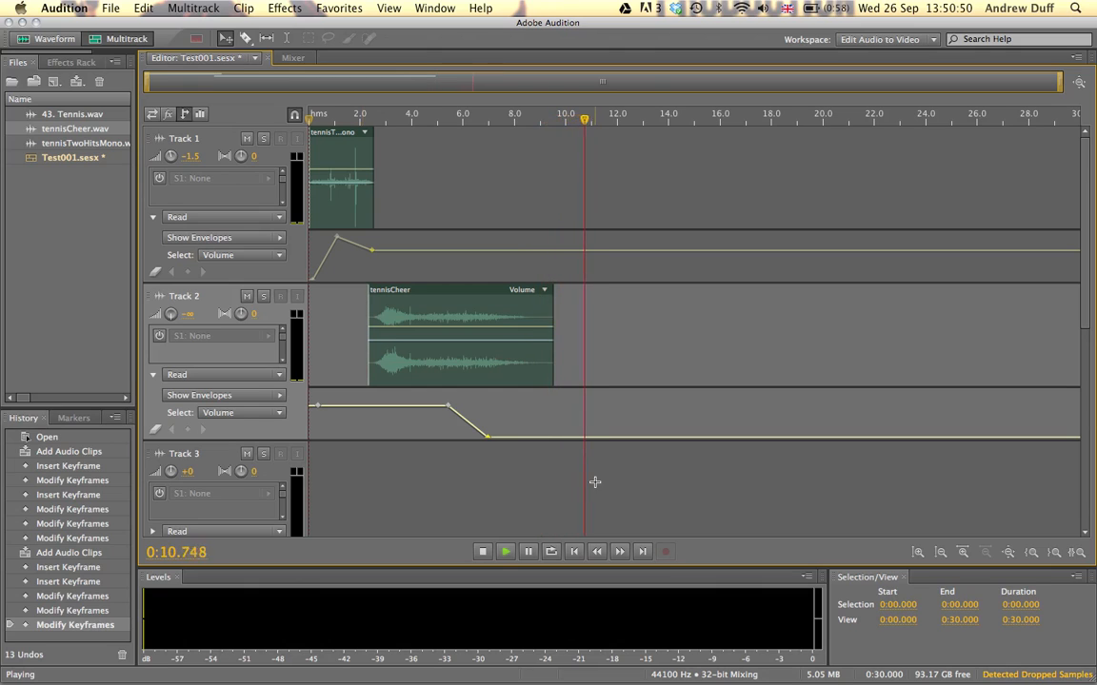
{"action": "left_click", "coordinate": [484, 553]}
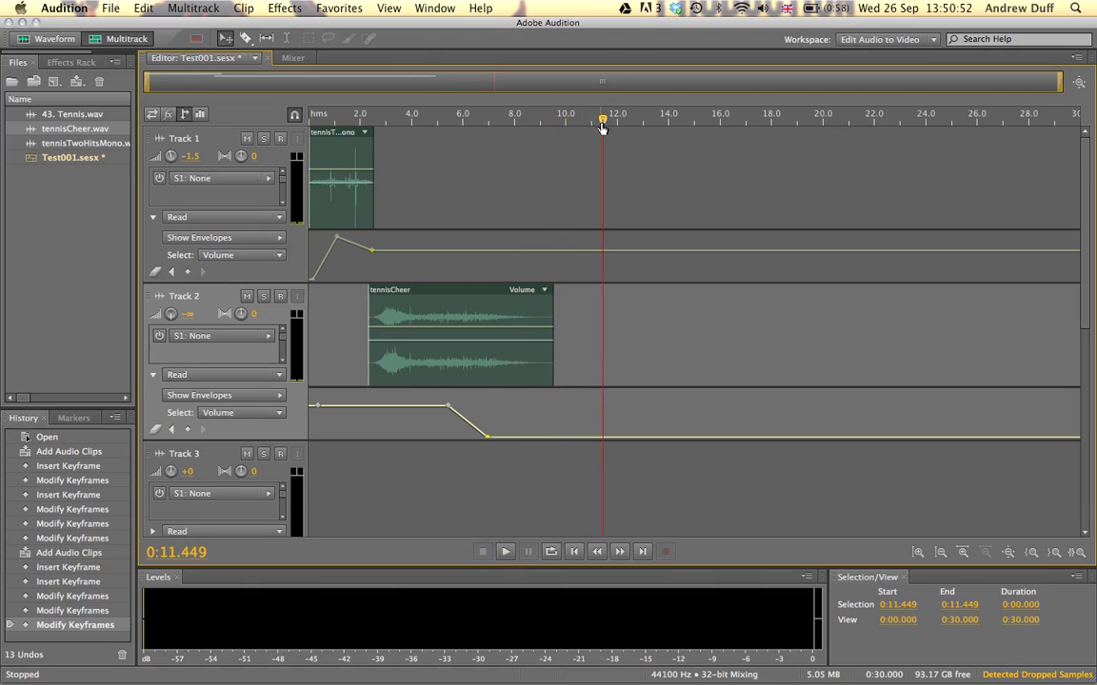
{"action": "left_click_drag", "start_coordinate": [602, 124], "coordinate": [300, 122]}
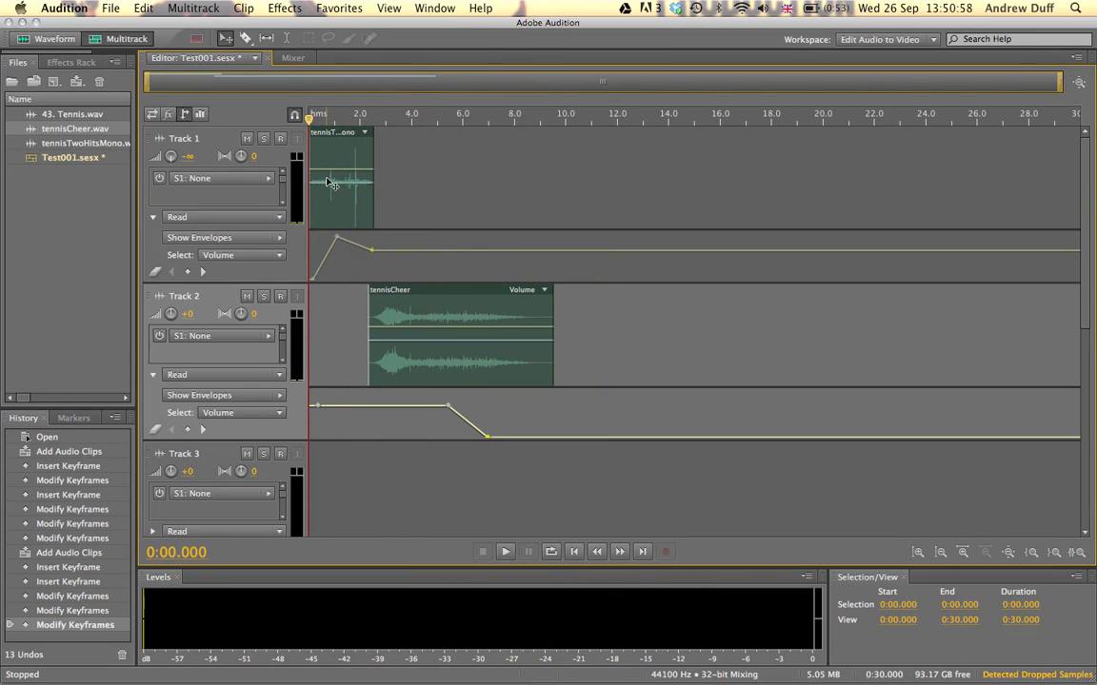
{"action": "mouse_move", "coordinate": [311, 122]}
{"action": "left_mouse_down"}
{"action": "mouse_move", "coordinate": [330, 121]}
{"action": "mouse_move", "coordinate": [296, 122]}
{"action": "left_mouse_up"}
Solo Track 1, listen to it on its own from the start, and turn its solo off.
{"action": "left_click", "coordinate": [263, 138]}
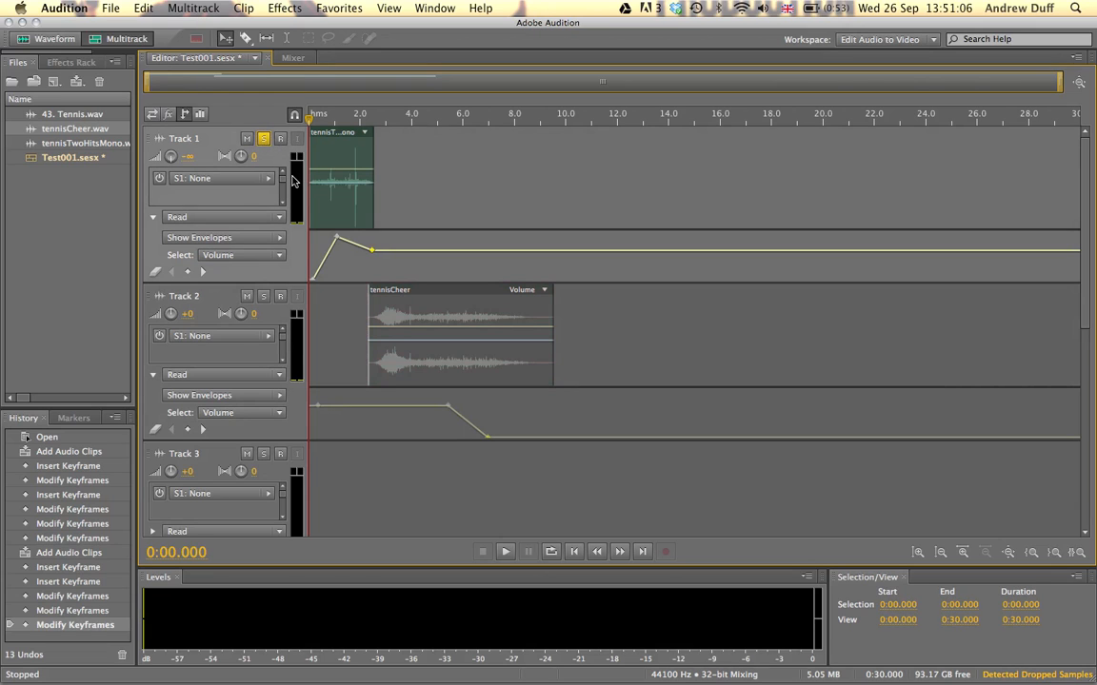
{"action": "left_click", "coordinate": [505, 552]}
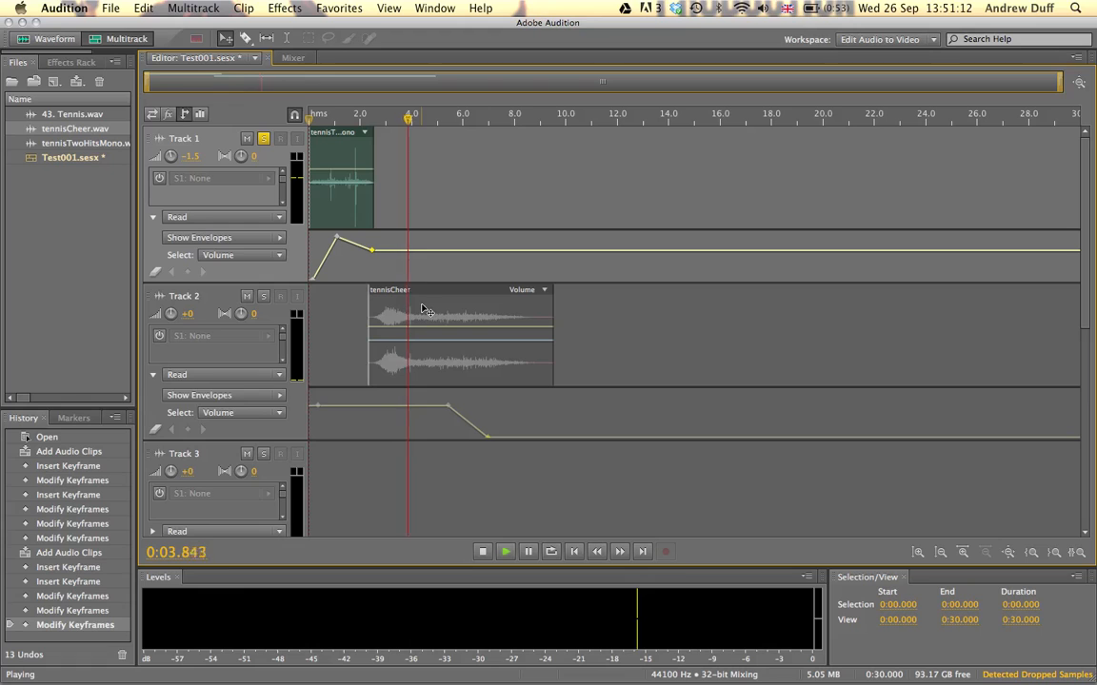
{"action": "left_click", "coordinate": [481, 553]}
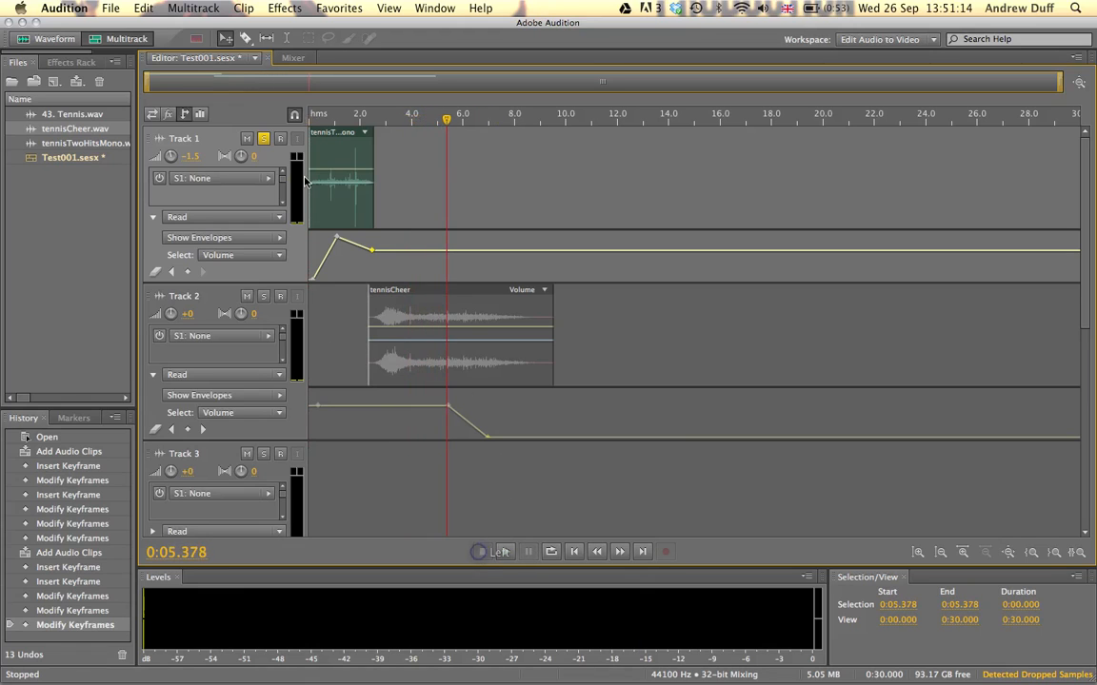
{"action": "left_click", "coordinate": [263, 140]}
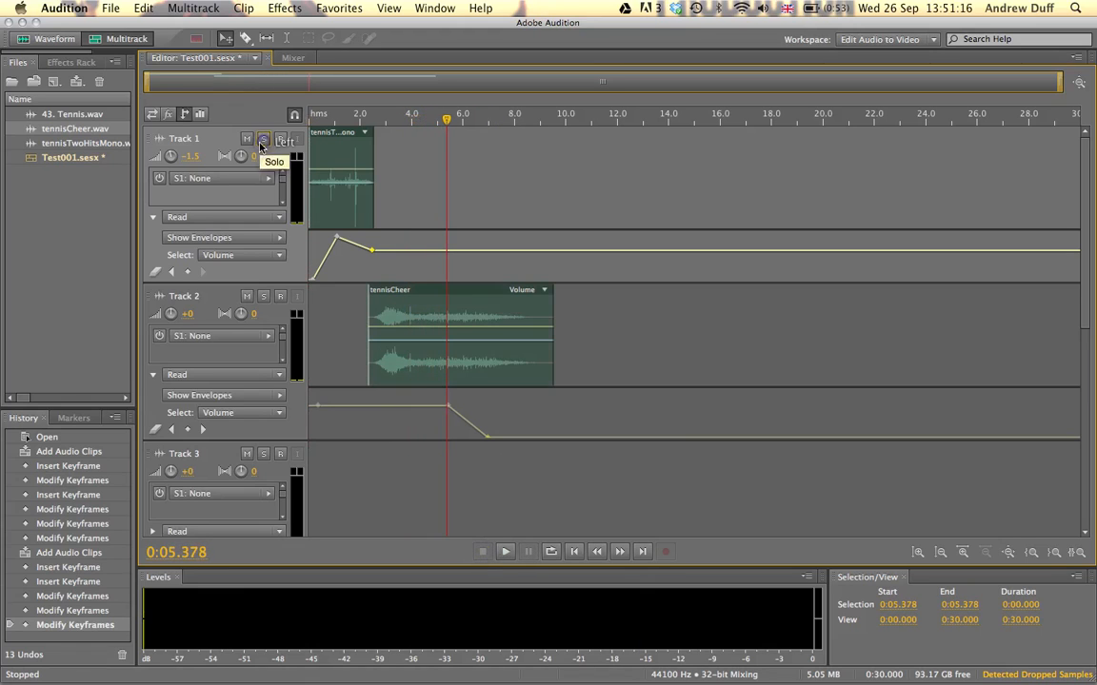
Mute Track 1, listen to the remaining audio from about 0.5 s, and unmute the track.
{"action": "left_click", "coordinate": [247, 139]}
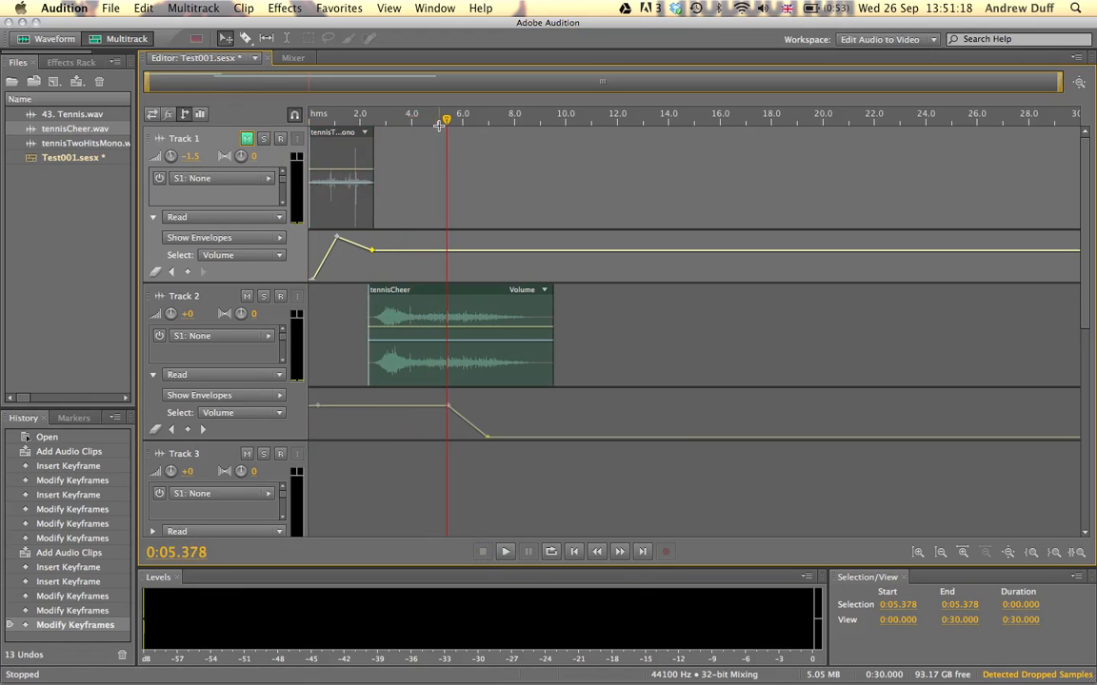
{"action": "left_click_drag", "start_coordinate": [447, 118], "coordinate": [322, 119]}
{"action": "key", "text": "space"}
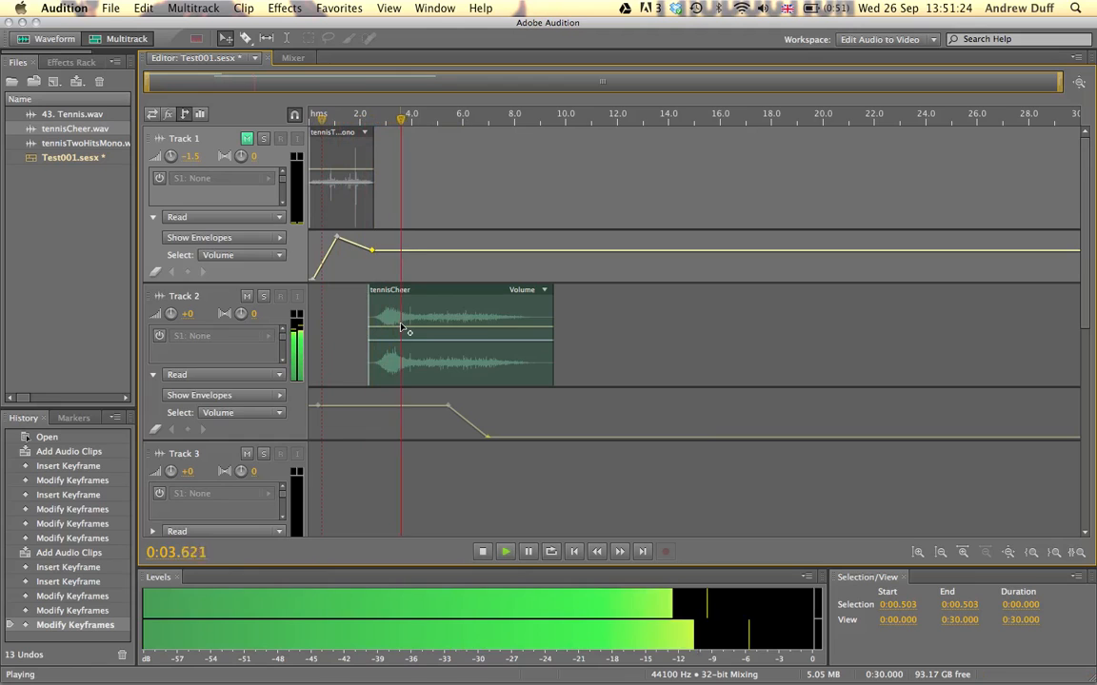
{"action": "key", "text": "space"}
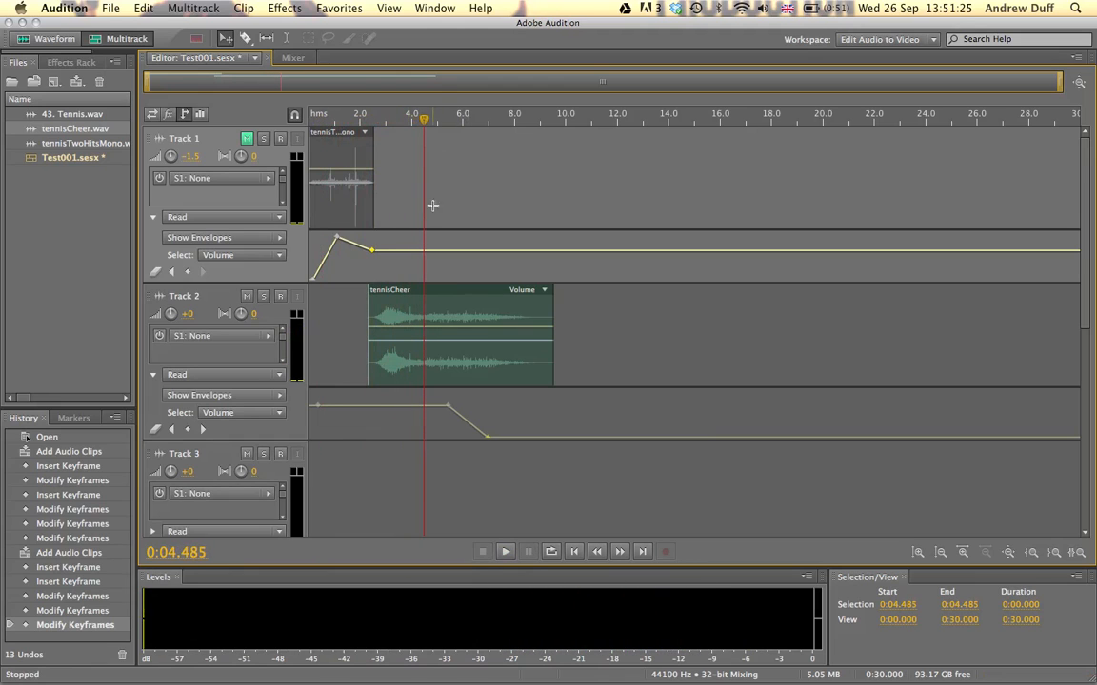
{"action": "left_click", "coordinate": [247, 138]}
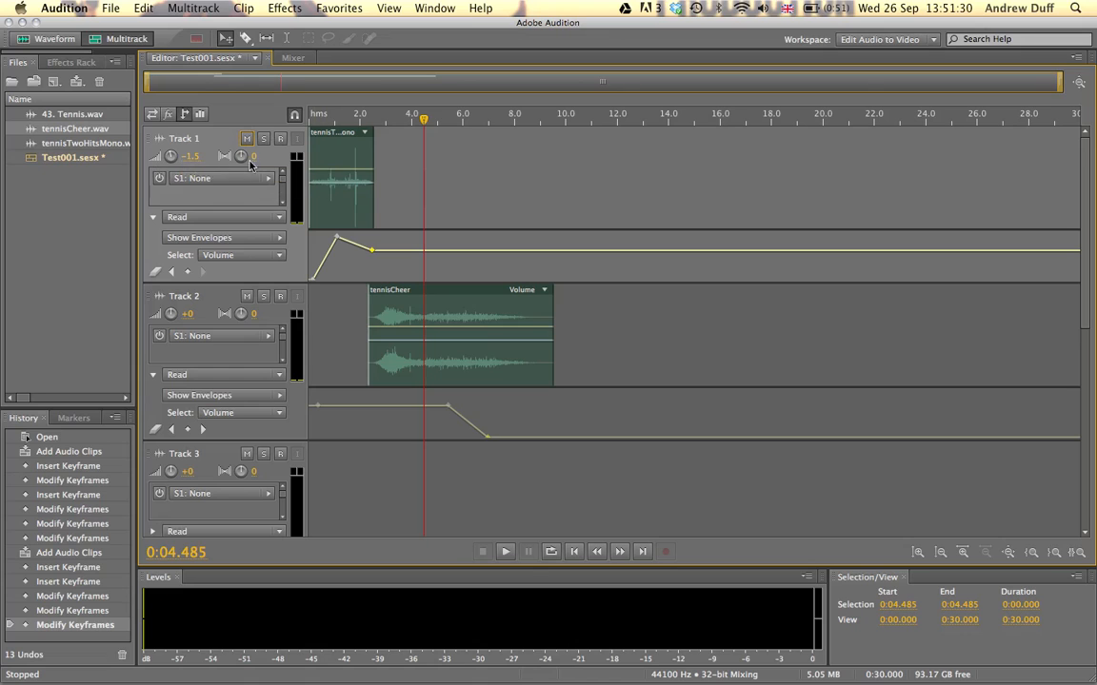
Show the Pan envelope in Track 1's automation lane alongside the volume envelope.
{"action": "left_click", "coordinate": [264, 258]}
{"action": "left_click", "coordinate": [249, 272]}
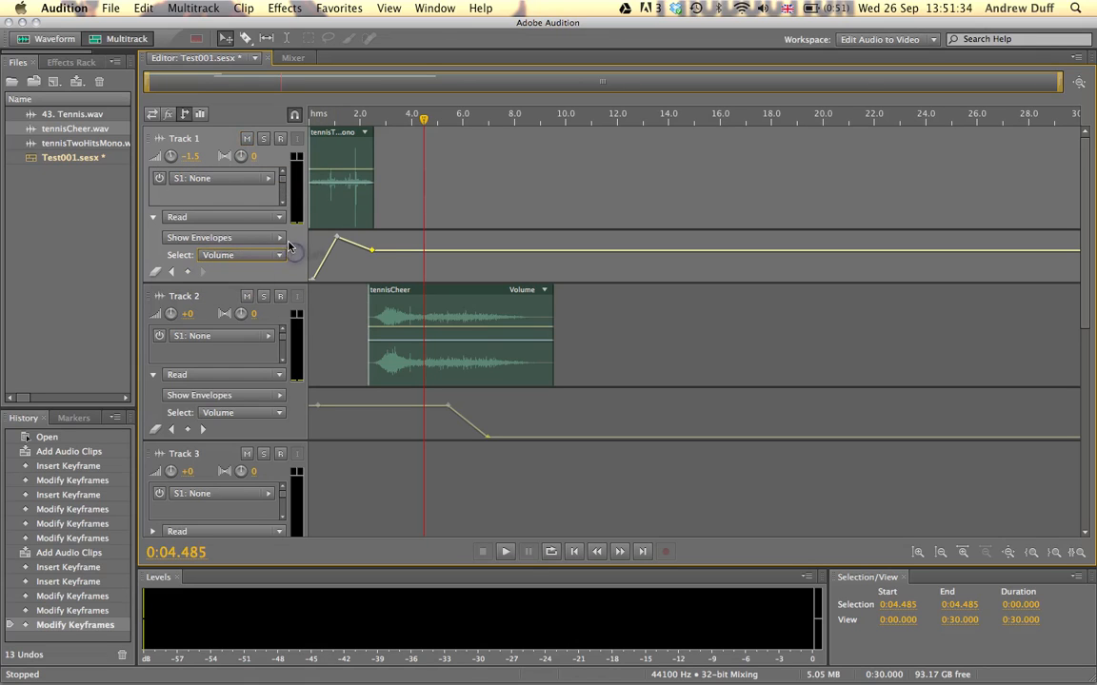
{"action": "left_click", "coordinate": [282, 240]}
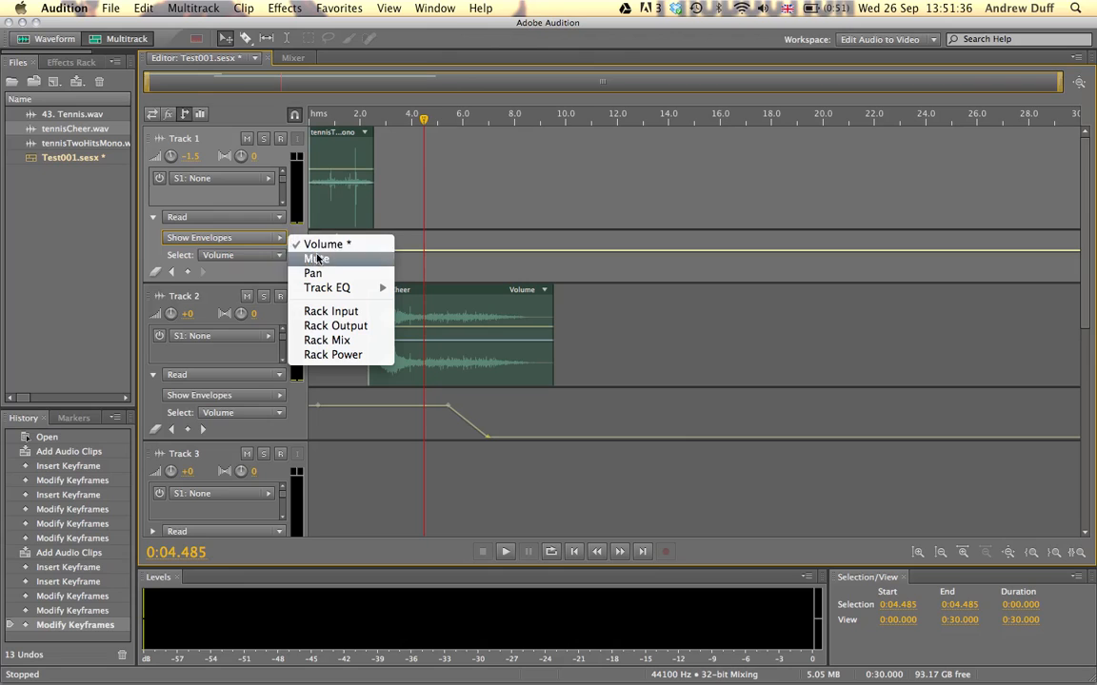
{"action": "mouse_move", "coordinate": [339, 288]}
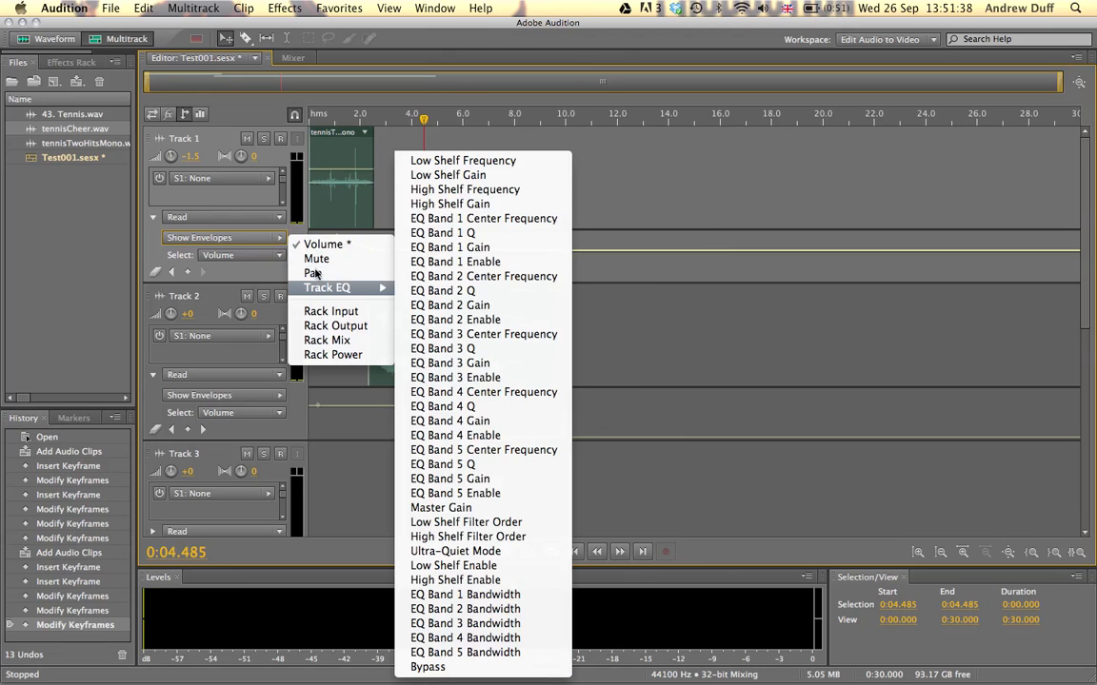
{"action": "left_click", "coordinate": [340, 272]}
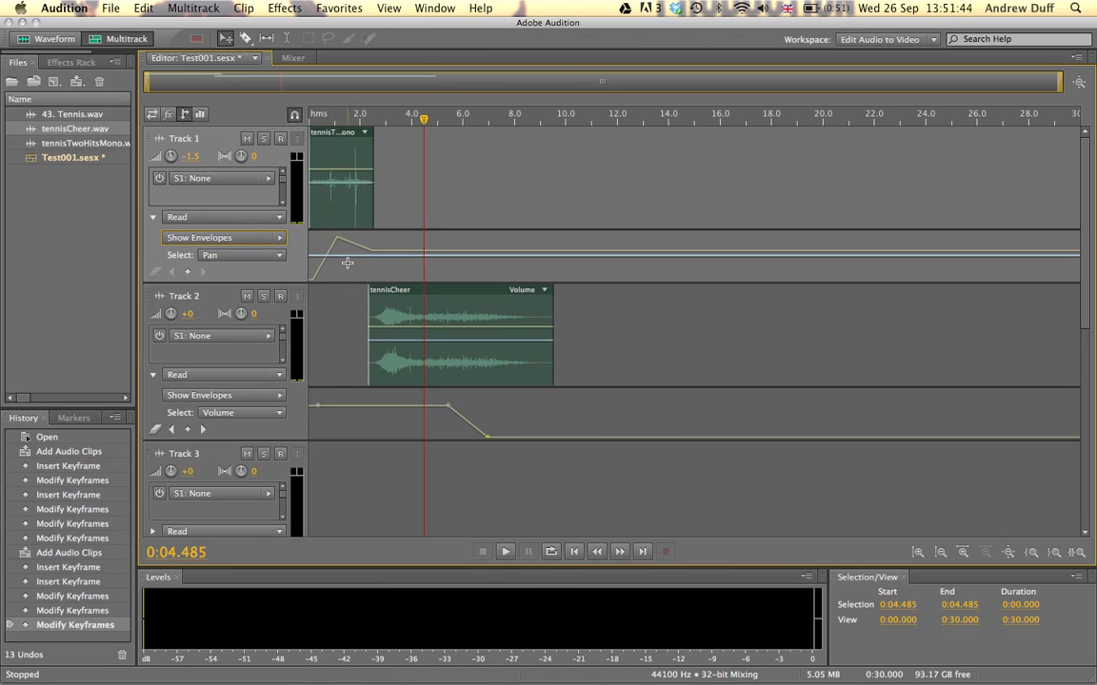
Shape Track 1's Pan envelope with keyframes at the start, about 1 s towards the right, and about 2 s towards the left.
{"action": "mouse_move", "coordinate": [324, 263]}
{"action": "left_mouse_down"}
{"action": "mouse_move", "coordinate": [337, 245]}
{"action": "mouse_move", "coordinate": [332, 258]}
{"action": "left_mouse_up"}
{"action": "left_click", "coordinate": [331, 258]}
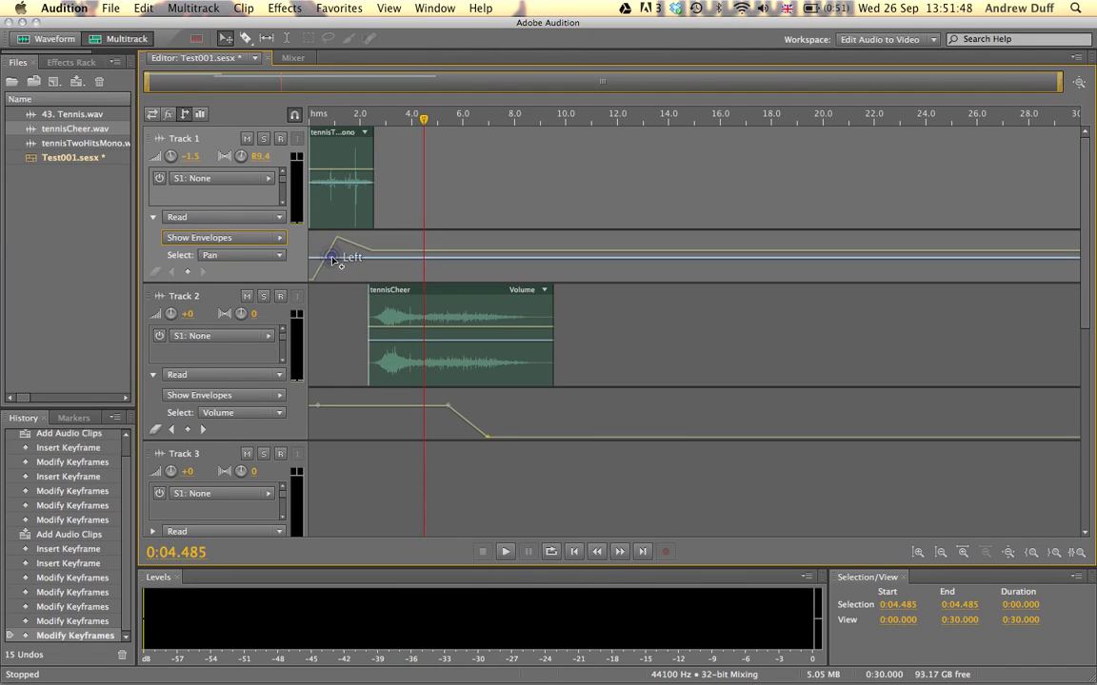
{"action": "left_click", "coordinate": [358, 258]}
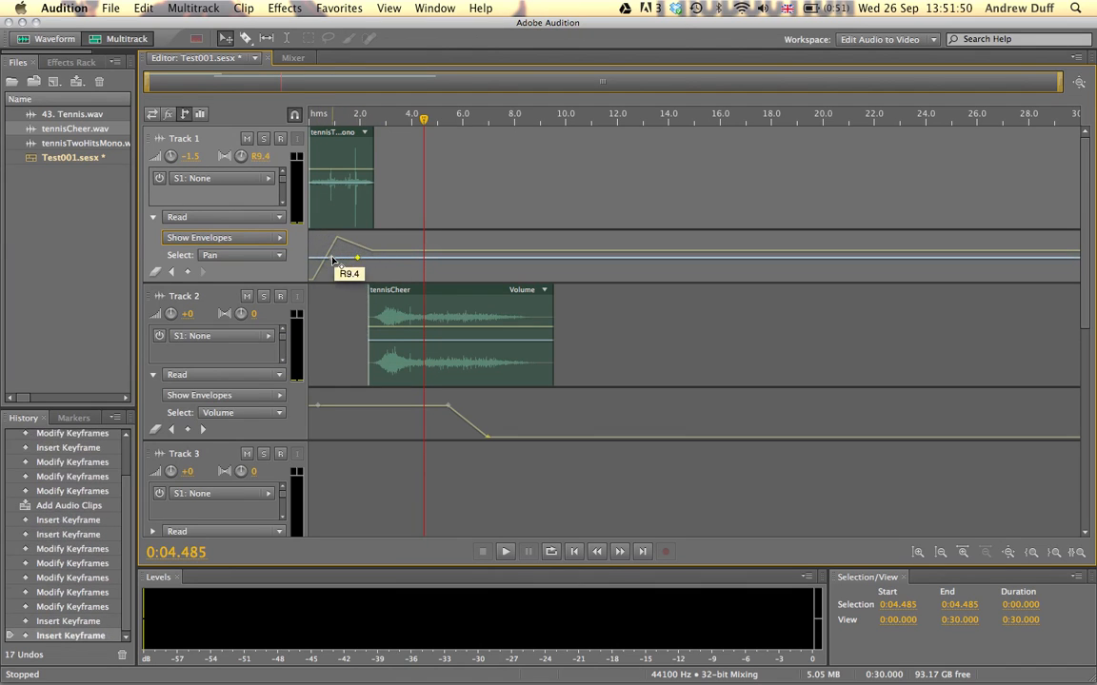
{"action": "left_click", "coordinate": [318, 258]}
{"action": "left_click_drag", "start_coordinate": [331, 259], "coordinate": [302, 254]}
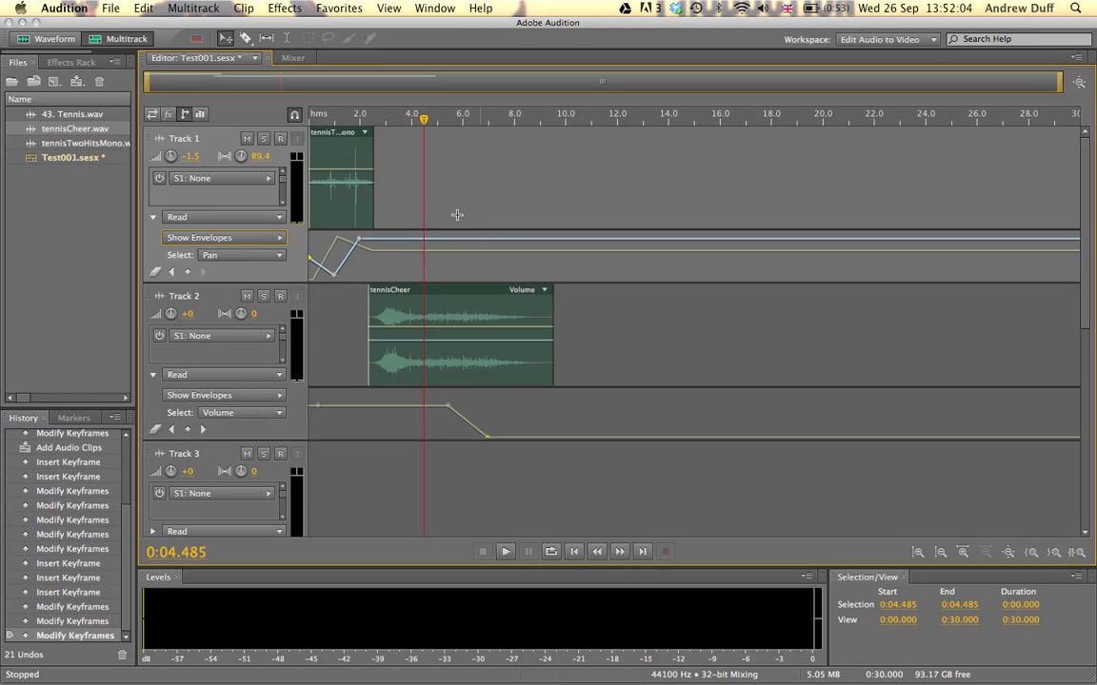
{"action": "left_click", "coordinate": [279, 237]}
{"action": "mouse_move", "coordinate": [323, 288]}
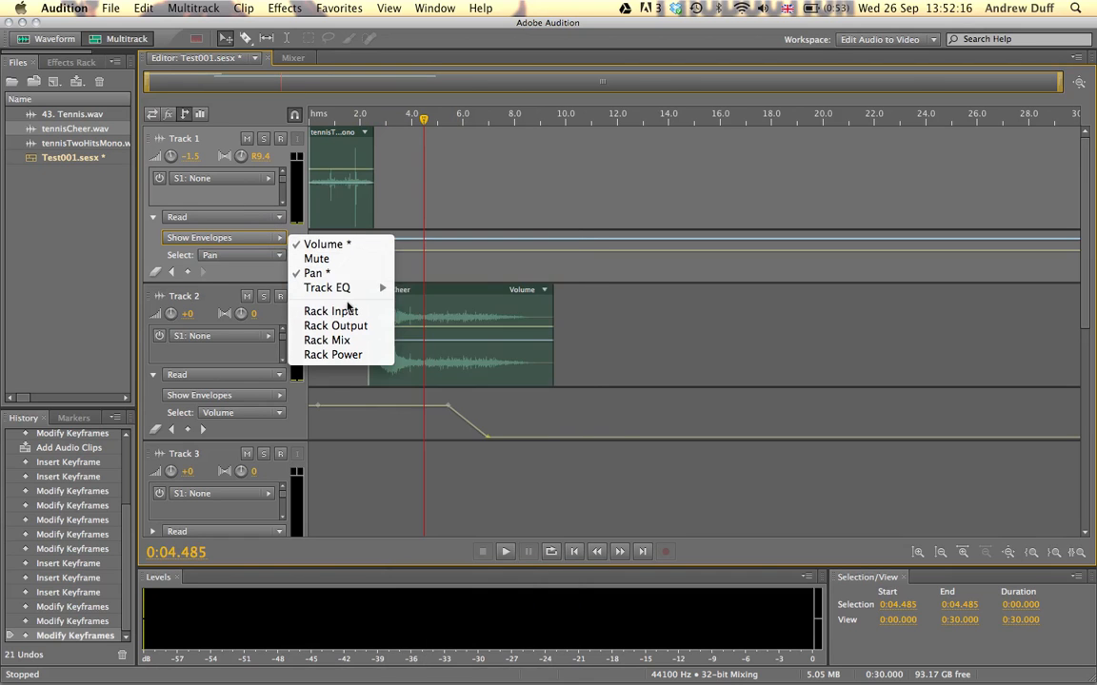
{"action": "left_click", "coordinate": [344, 289]}
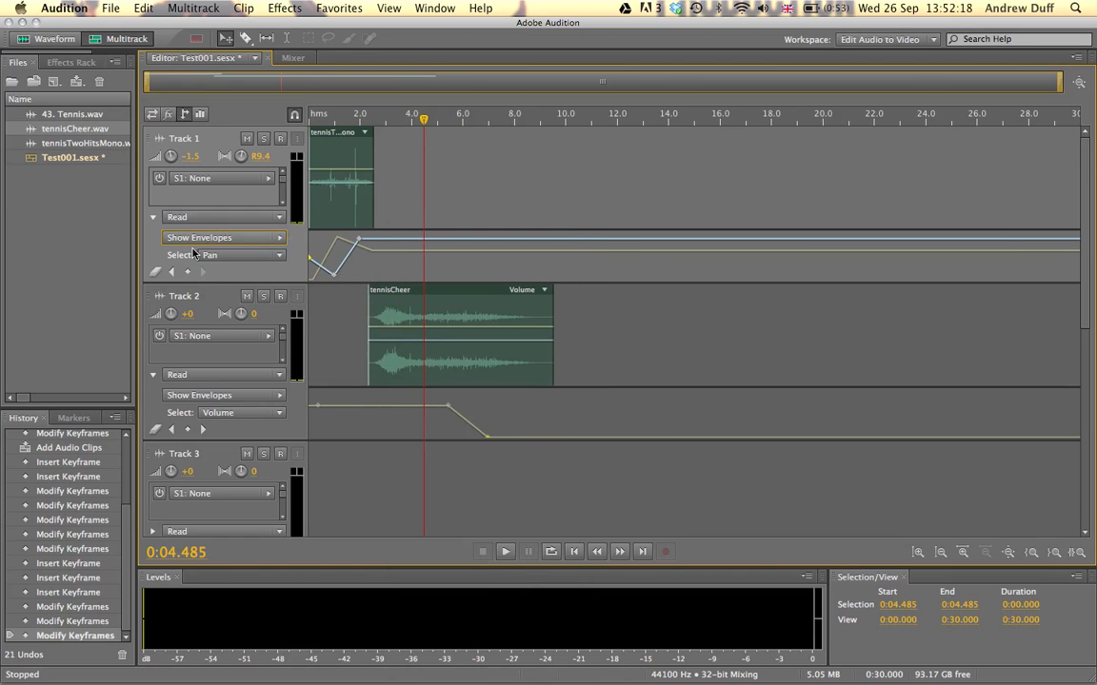
Set up a mixdown export of the entire session as Test001_mixdown.aif in the Sounds folder on the FLASH drive.
{"action": "left_click", "coordinate": [111, 8]}
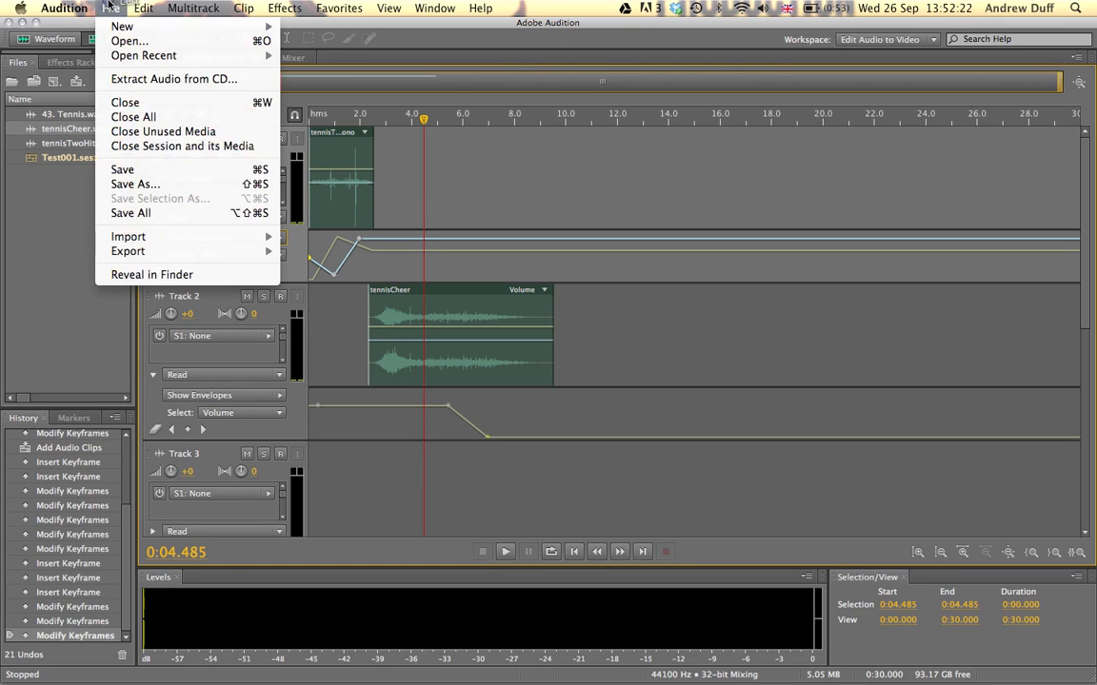
{"action": "mouse_move", "coordinate": [143, 253]}
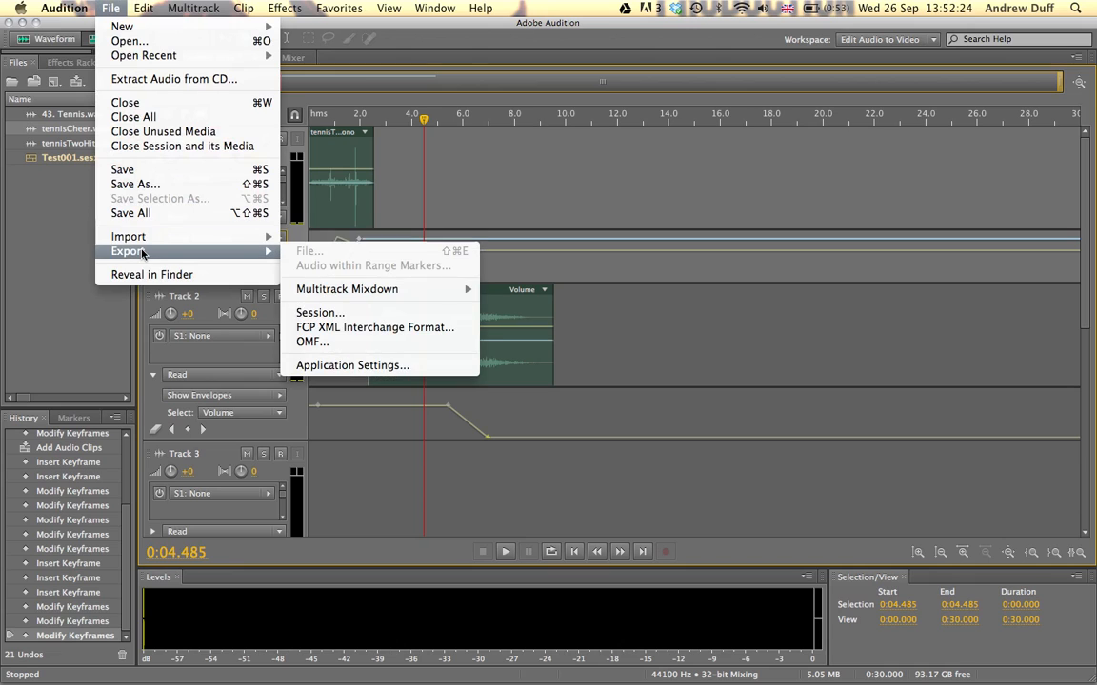
{"action": "mouse_move", "coordinate": [332, 294]}
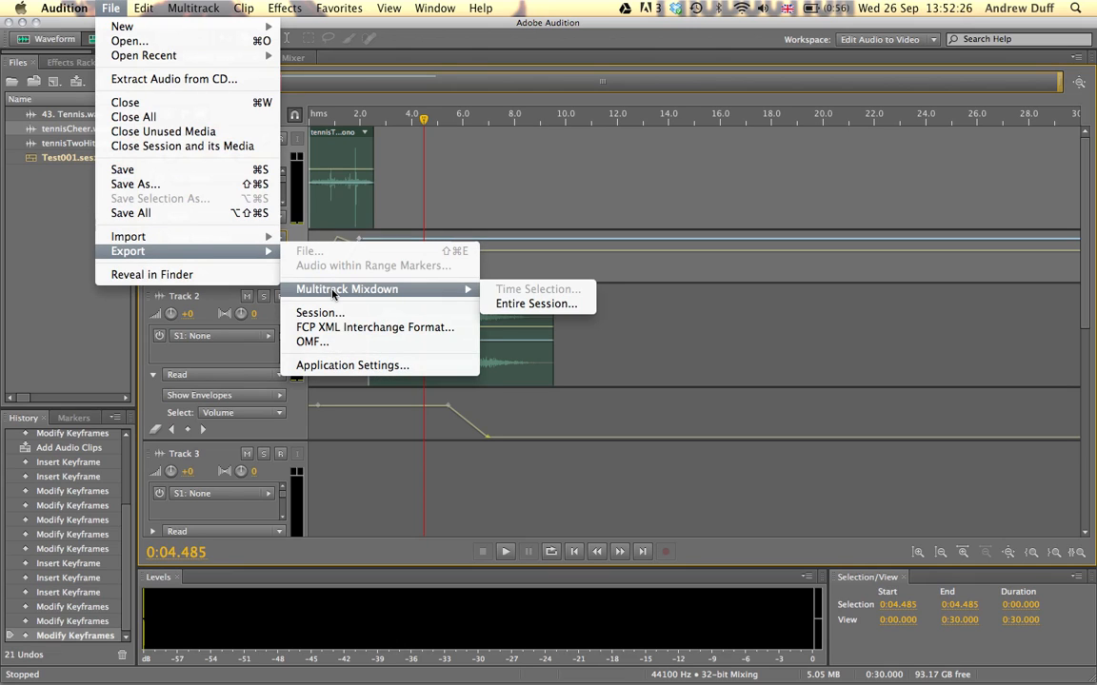
{"action": "left_click", "coordinate": [514, 303]}
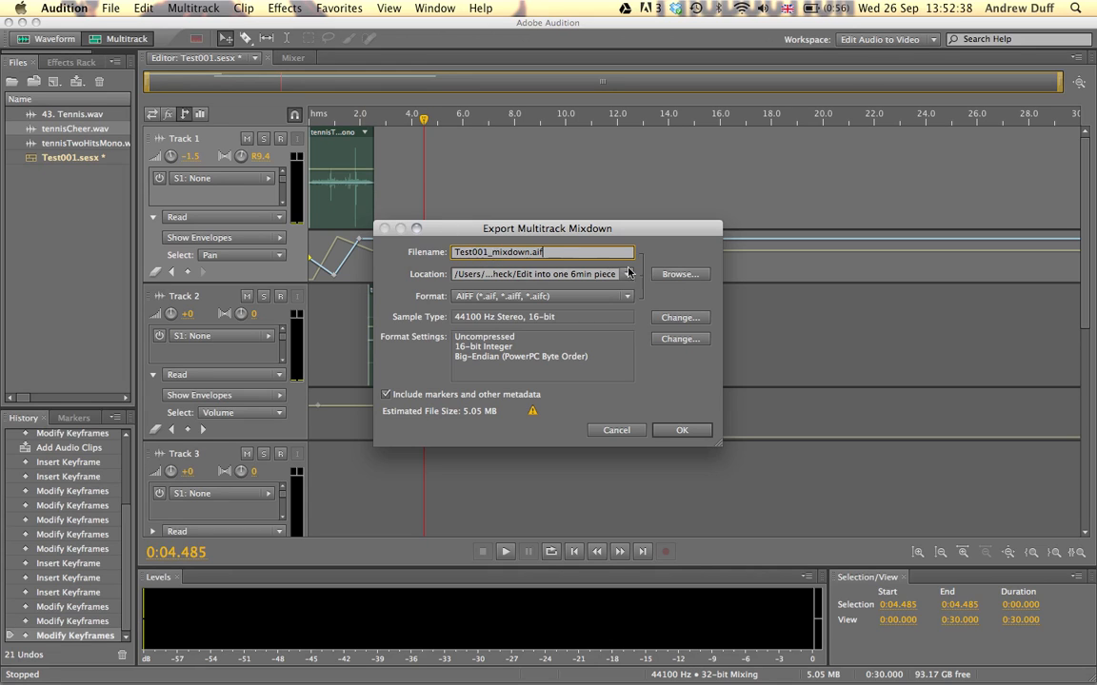
{"action": "left_click", "coordinate": [675, 274]}
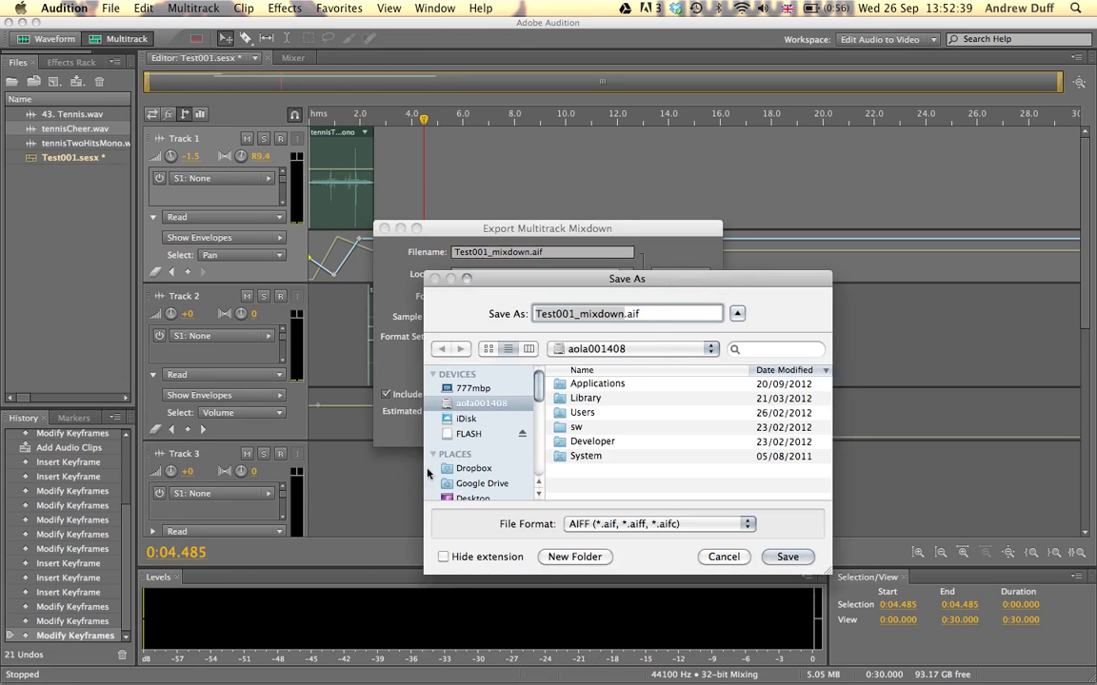
{"action": "left_click", "coordinate": [466, 433]}
{"action": "double_click", "coordinate": [600, 383]}
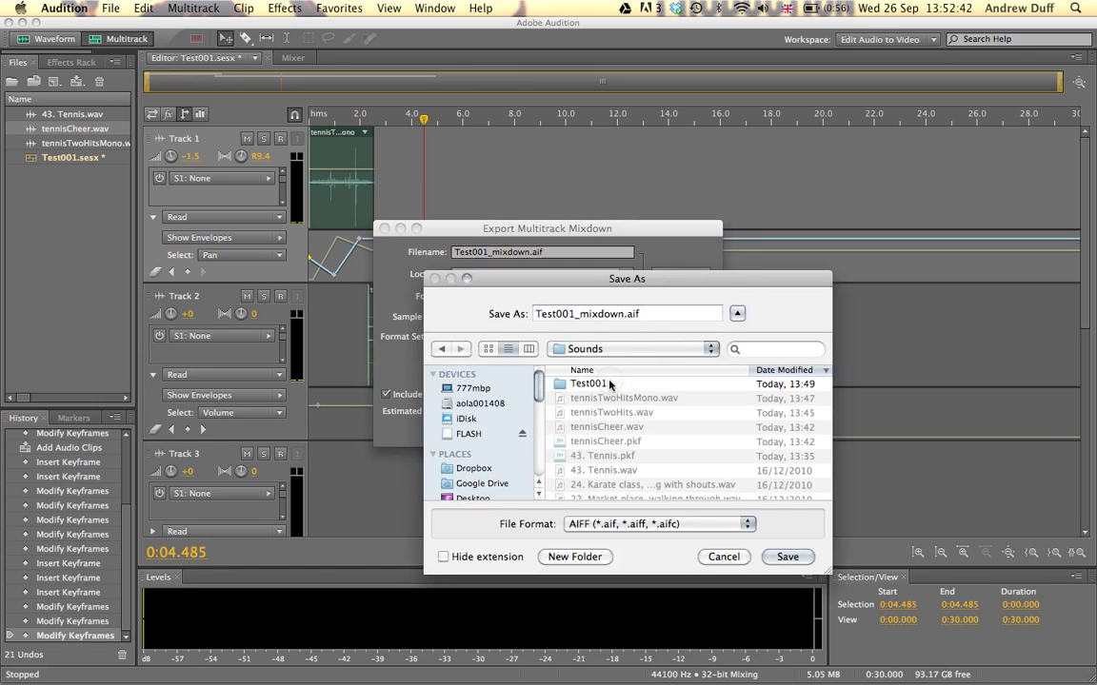
{"action": "left_click", "coordinate": [786, 557]}
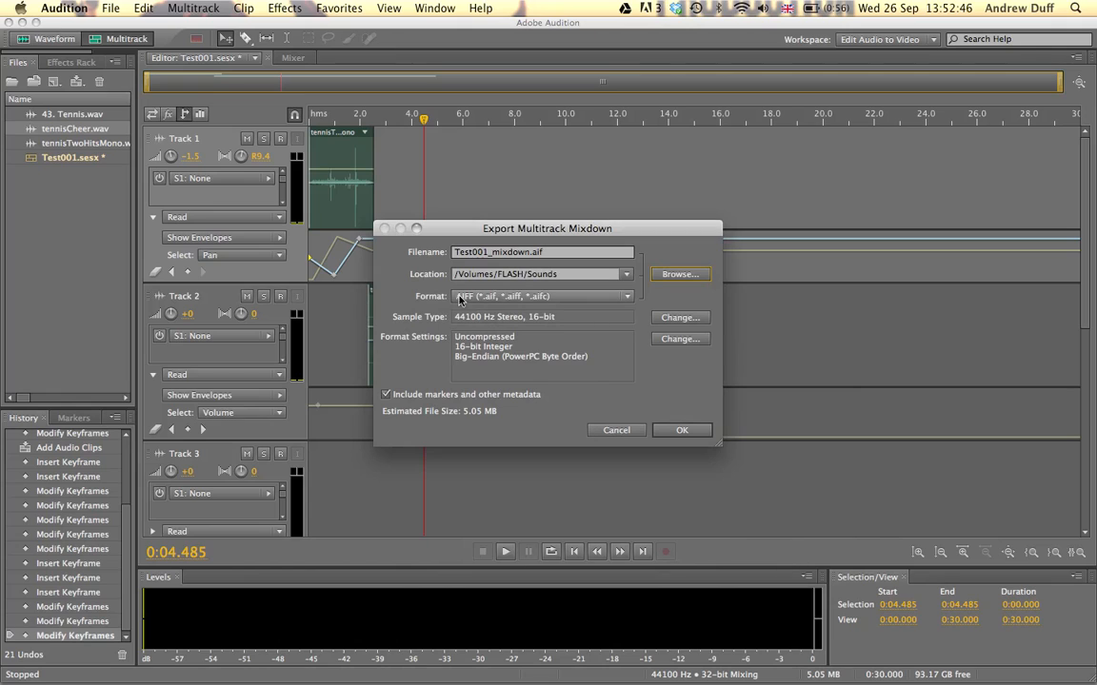
Check the available export formats, keep AIFF, and export the mixdown.
{"action": "left_click", "coordinate": [490, 301]}
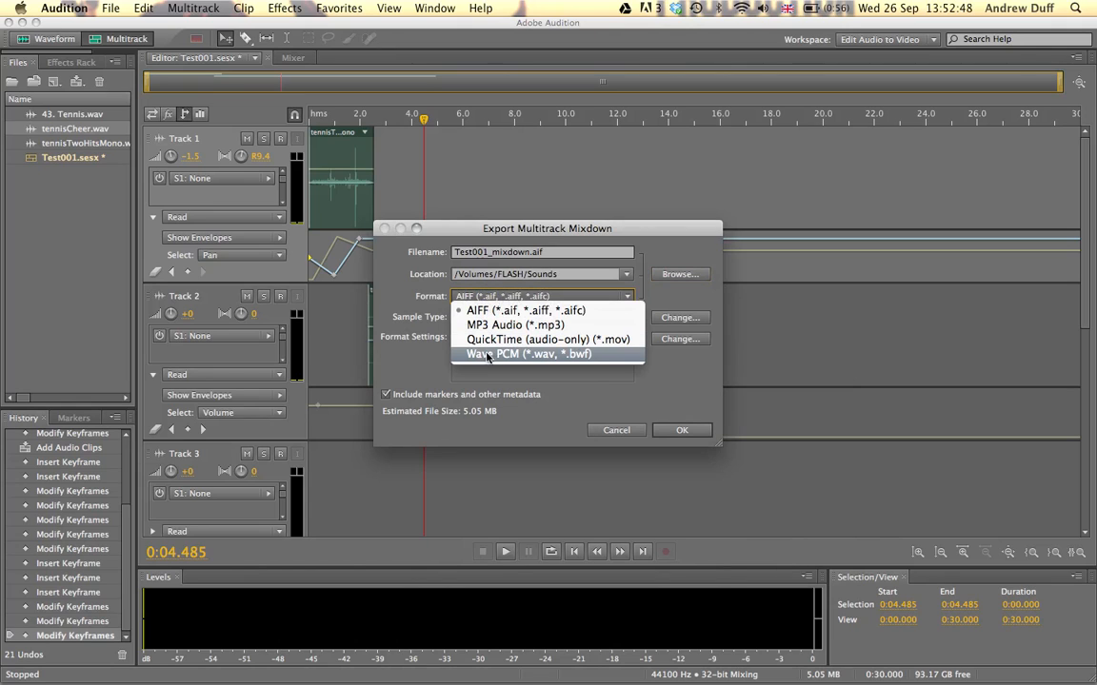
{"action": "left_click", "coordinate": [527, 299]}
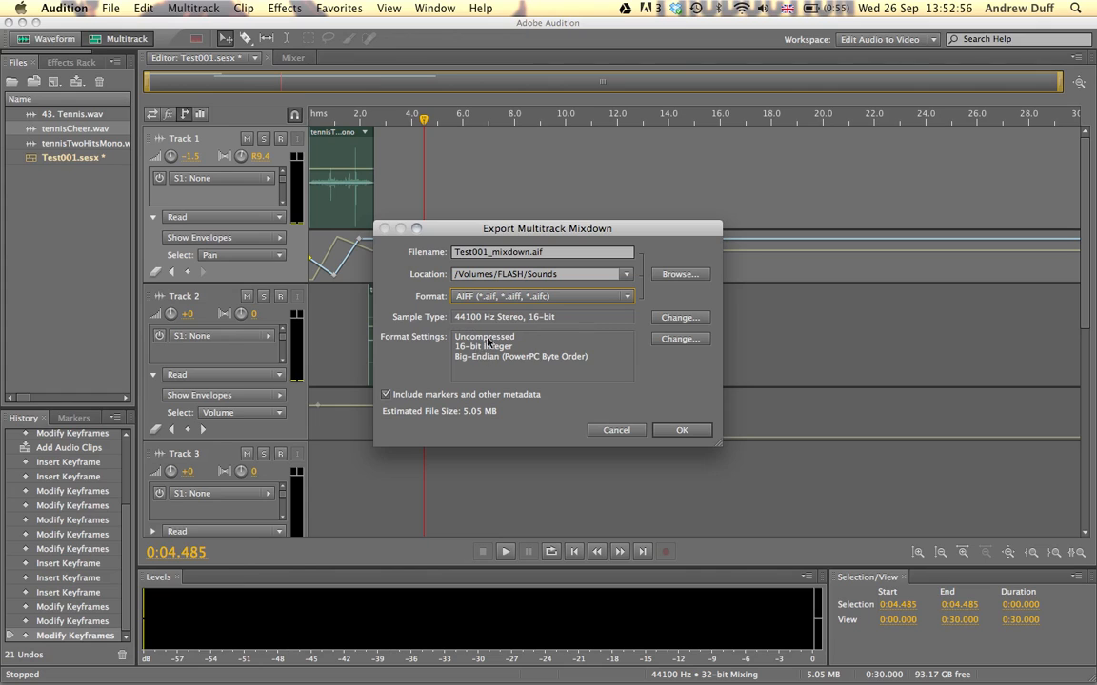
{"action": "left_click", "coordinate": [684, 429]}
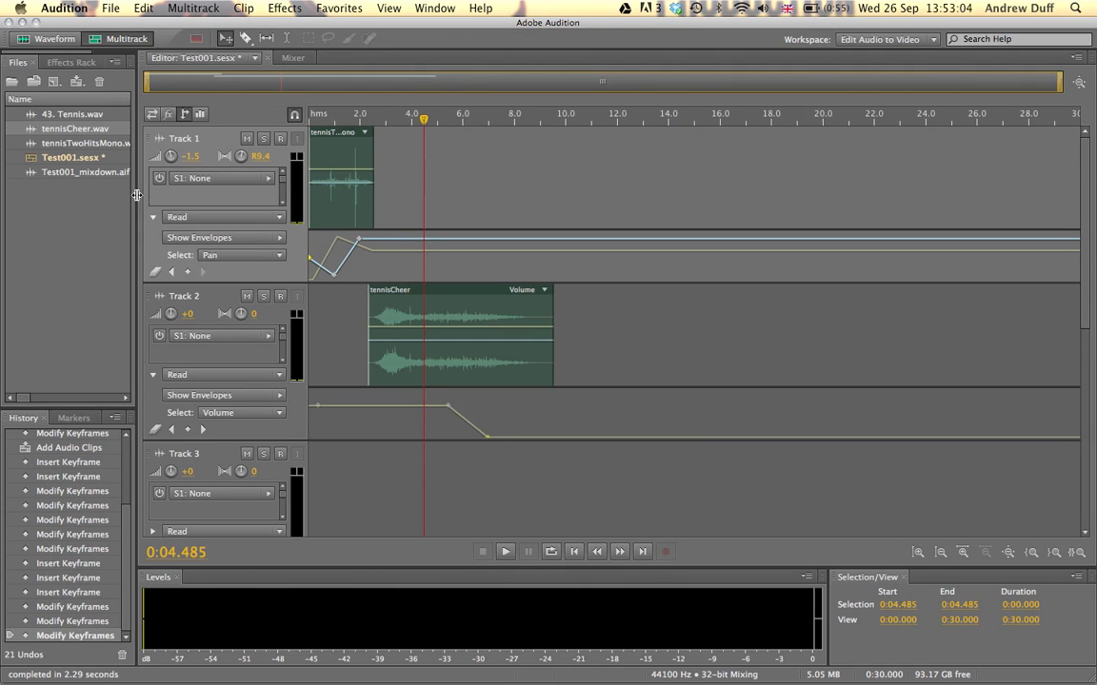
Widen the file list to show the full names and save the session Test001.sesx.
{"action": "left_click_drag", "start_coordinate": [137, 194], "coordinate": [190, 195]}
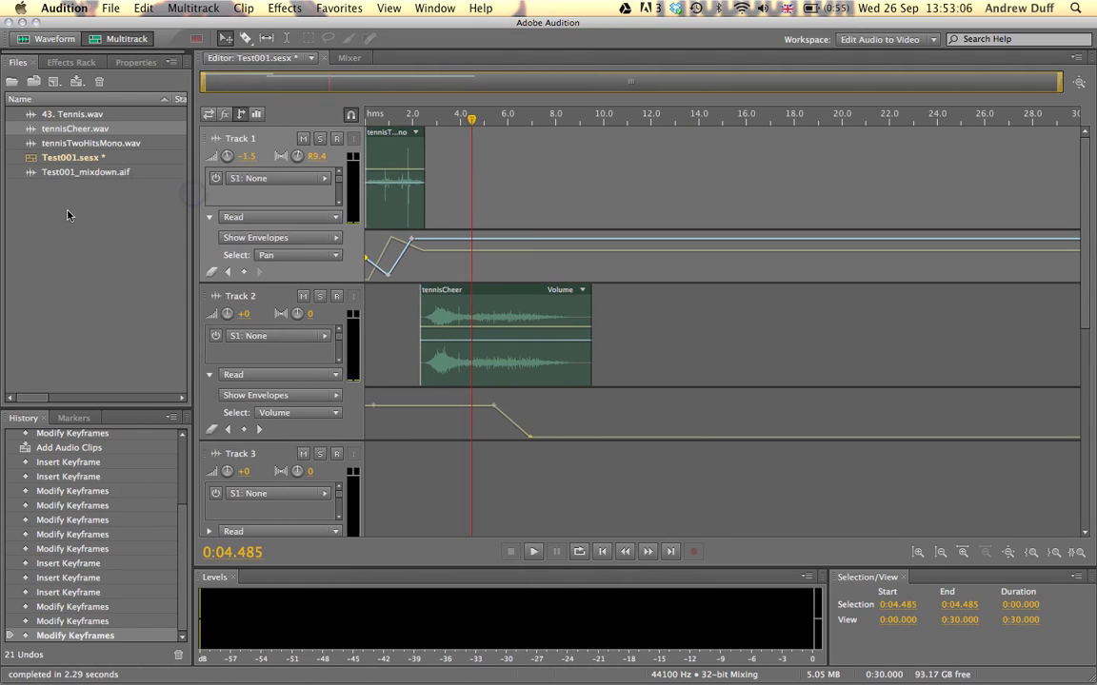
{"action": "left_click", "coordinate": [67, 156]}
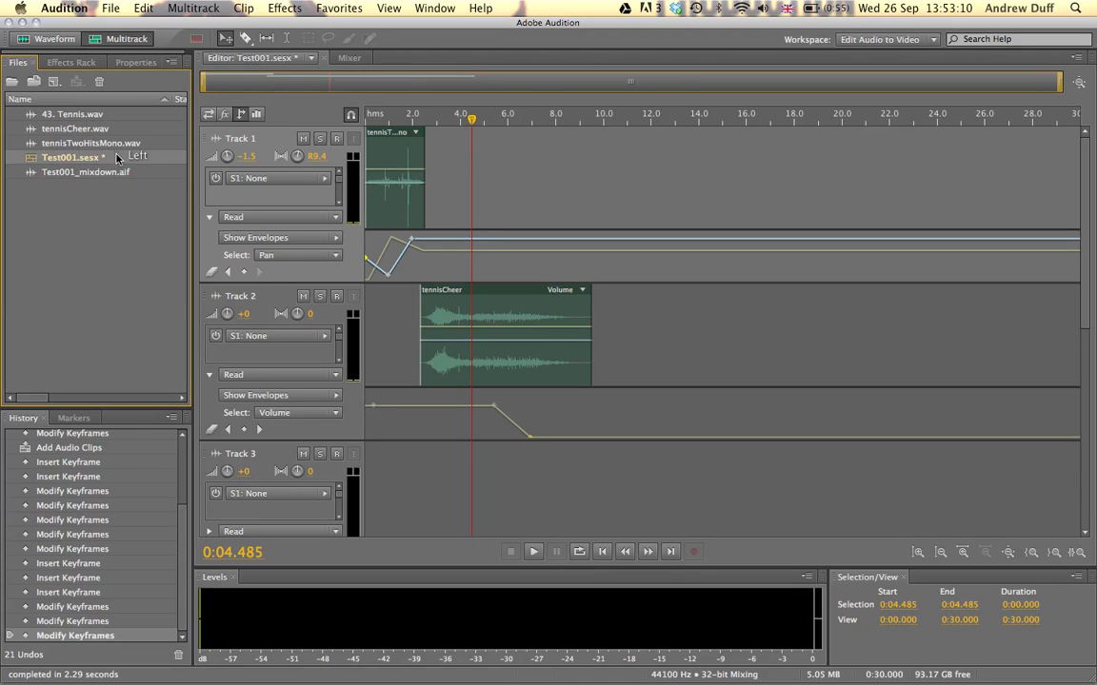
{"action": "left_click", "coordinate": [106, 7]}
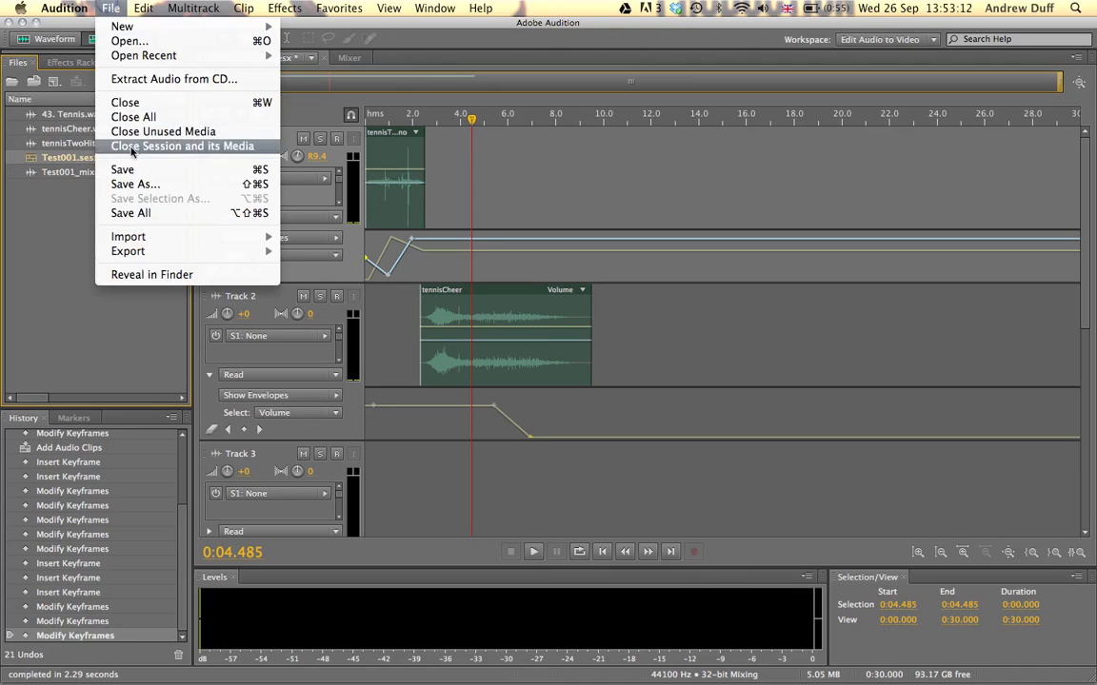
{"action": "left_click", "coordinate": [107, 168]}
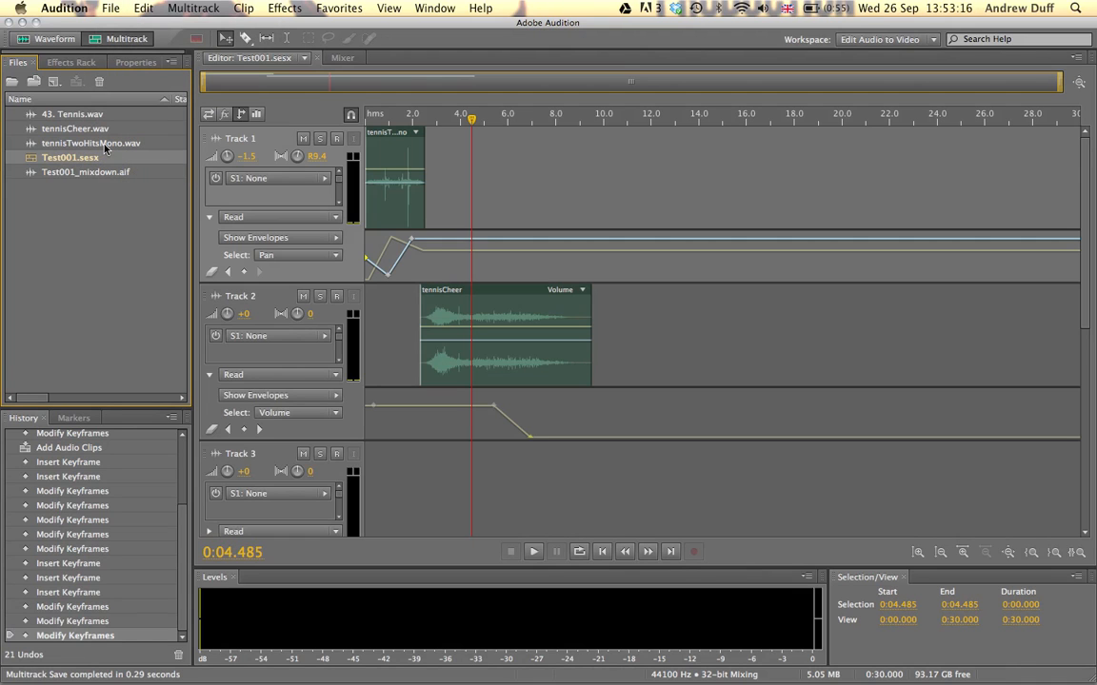
Open Test001_mixdown.aif in the waveform editor and play it through from the start.
{"action": "left_click", "coordinate": [64, 172]}
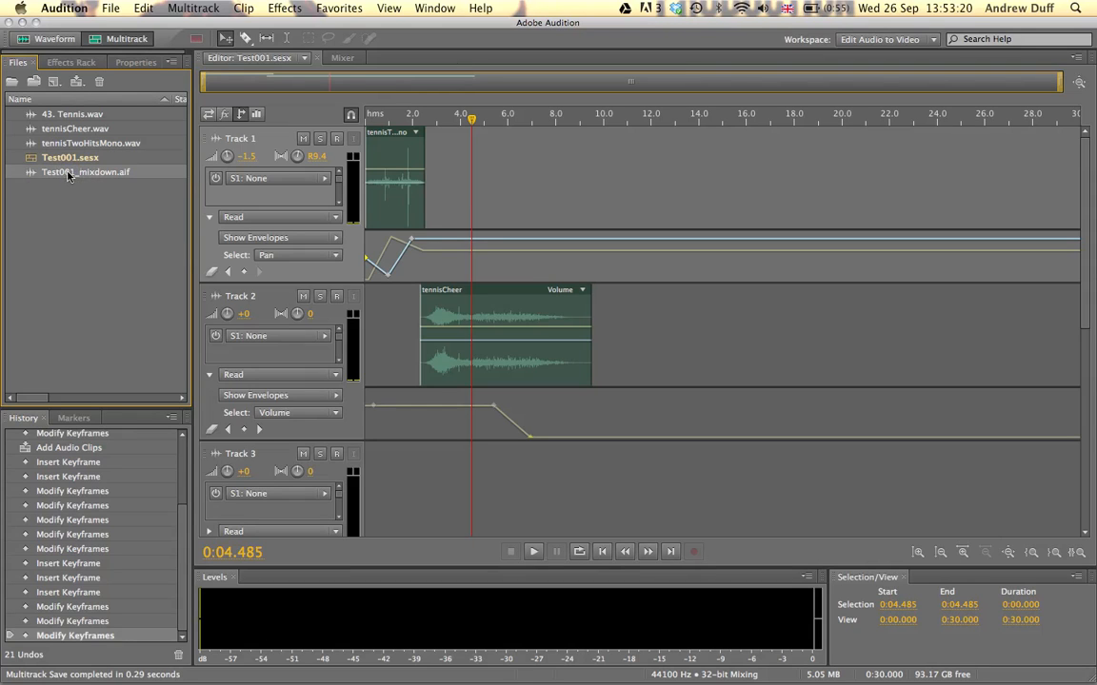
{"action": "double_click", "coordinate": [67, 174]}
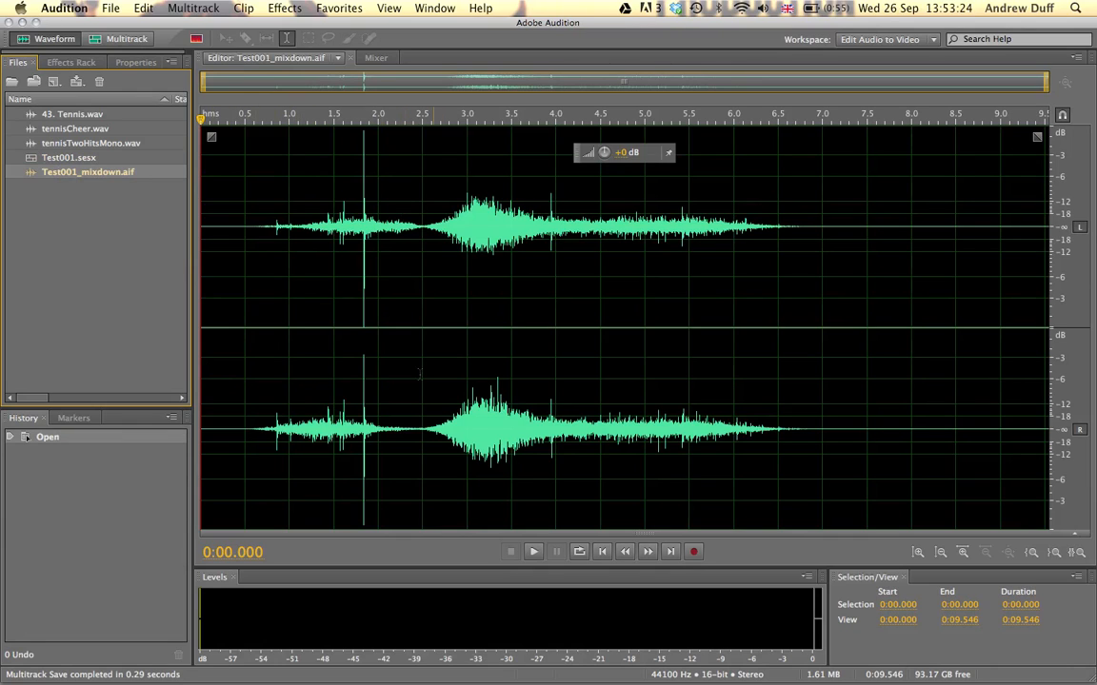
{"action": "key", "text": "space"}
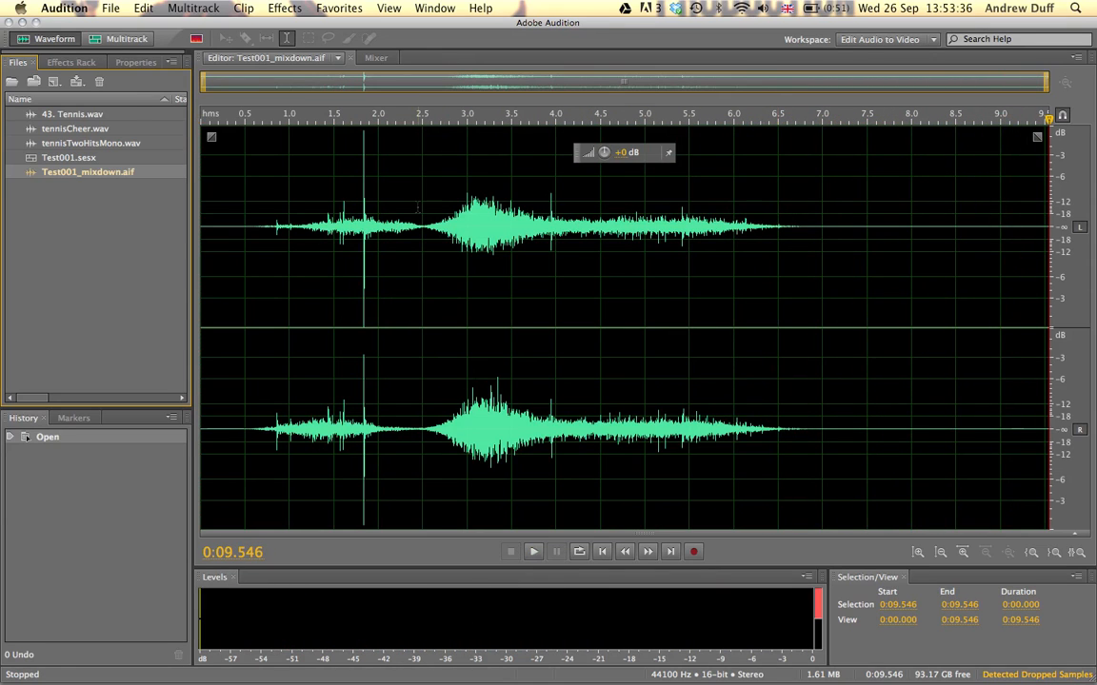
Return to the Test001.sesx session and play it briefly from about 9.7 s, just past the end of the tennisCheer clip.
{"action": "double_click", "coordinate": [82, 157]}
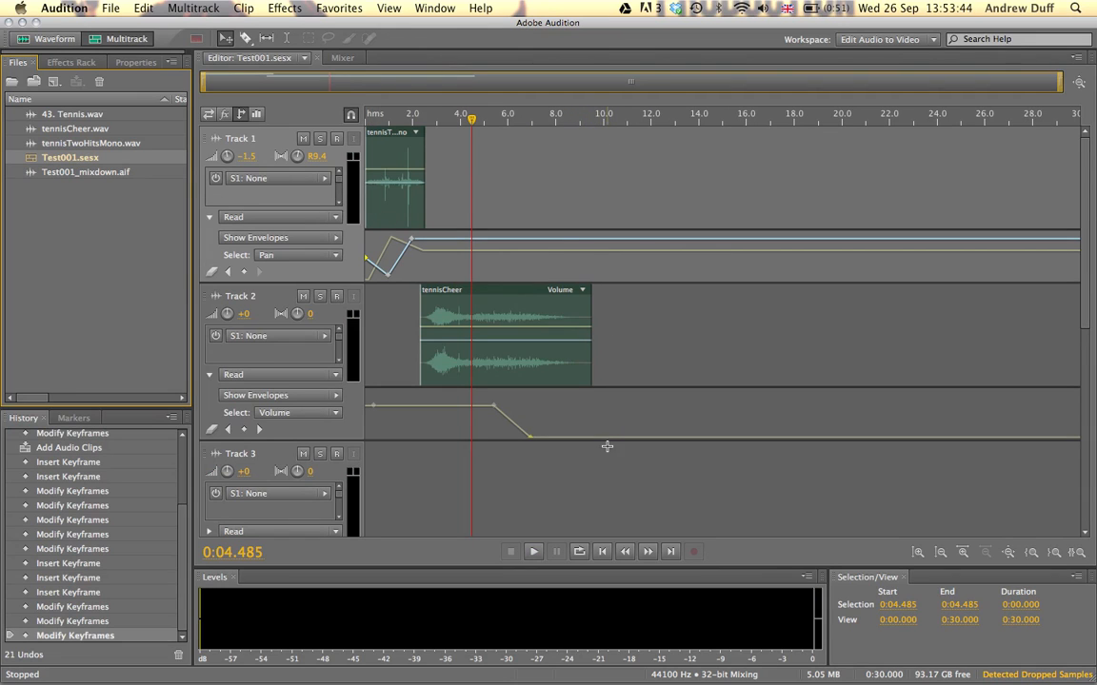
{"action": "left_click", "coordinate": [596, 115]}
{"action": "key", "text": "space"}
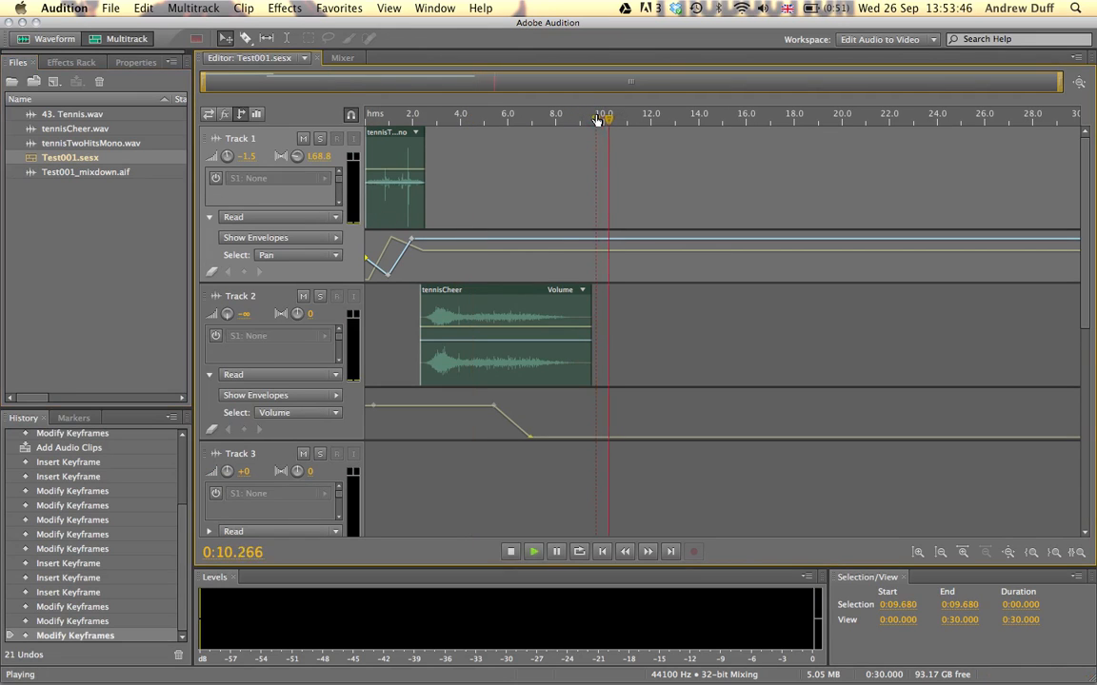
{"action": "key", "text": "space"}
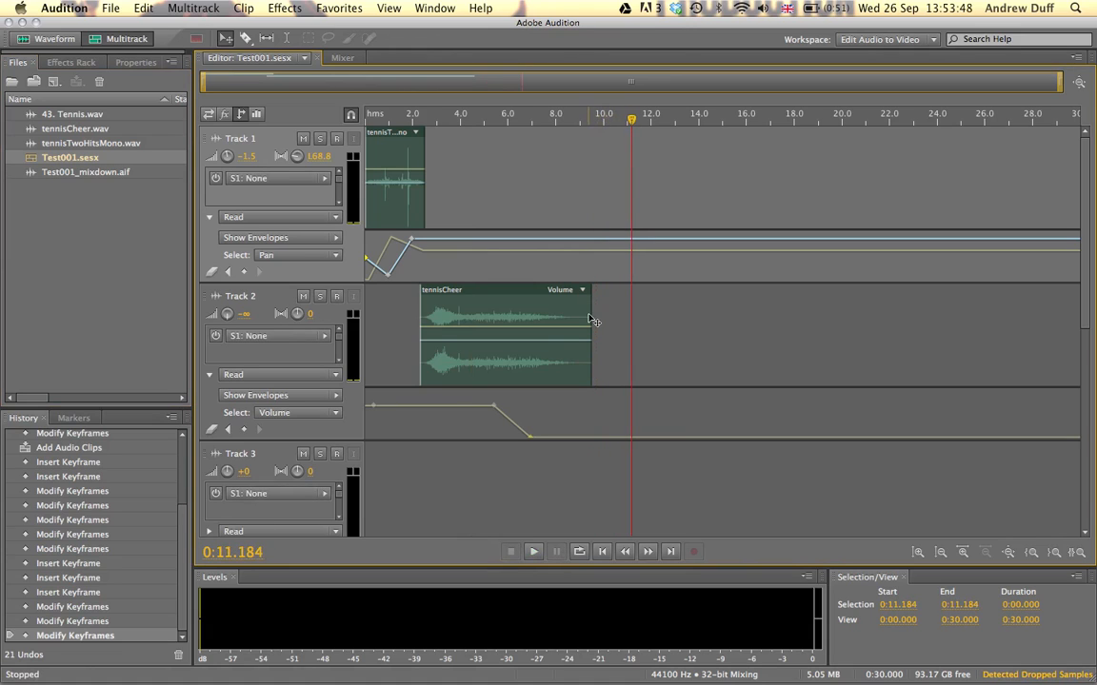
{"action": "left_click_drag", "start_coordinate": [589, 339], "coordinate": [589, 323]}
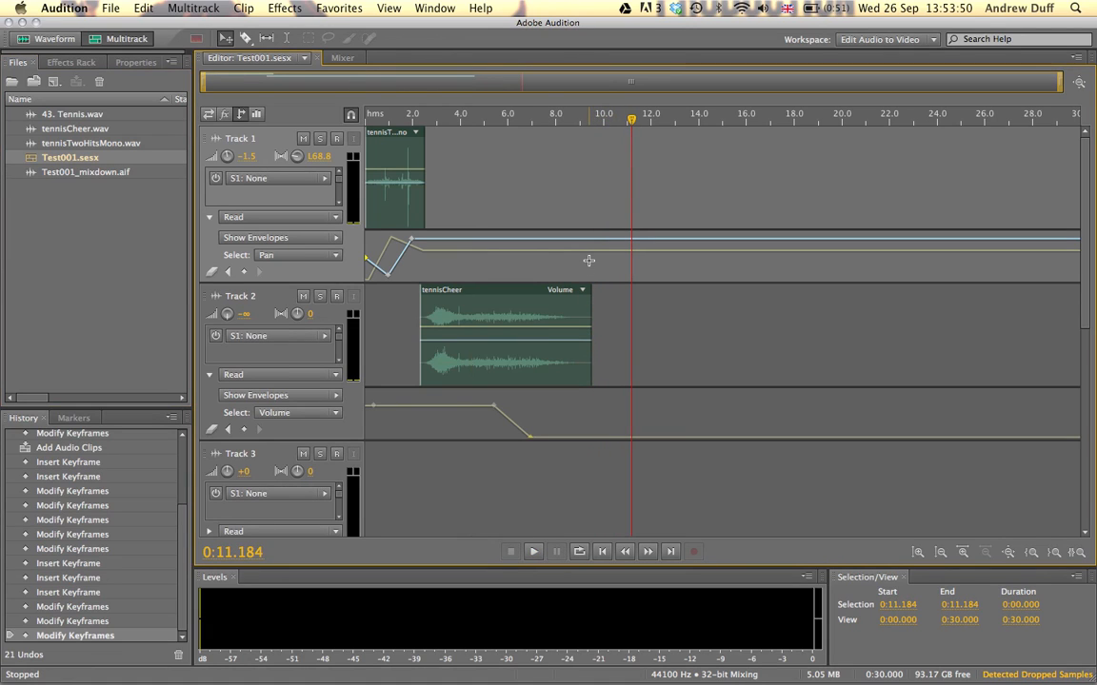